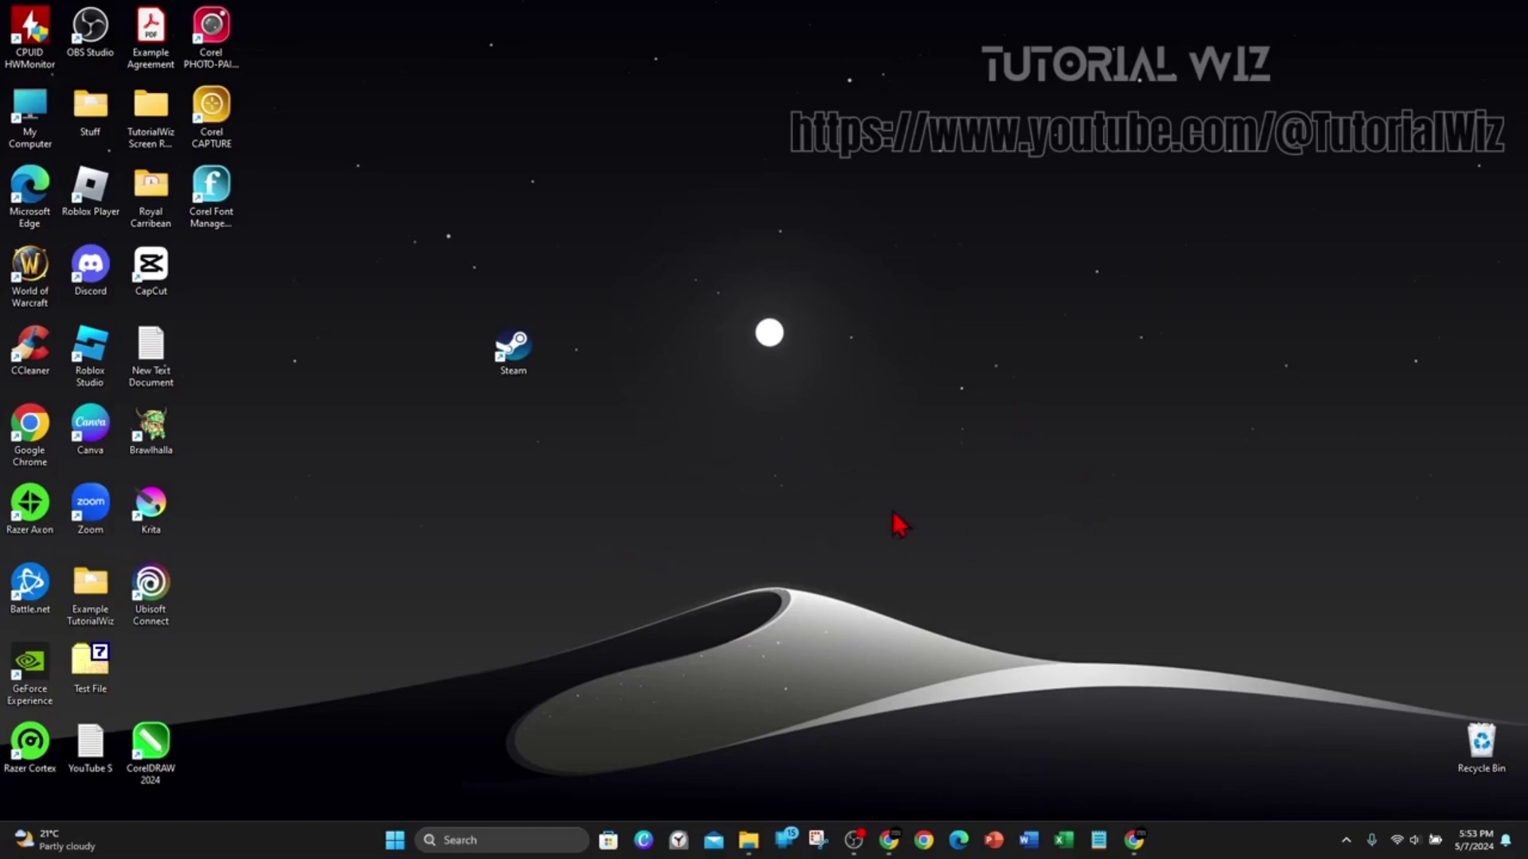
Open the MAGIX ACID Music Studio 11 page from the search results and pick the Free trial option
left_click(1134, 840)
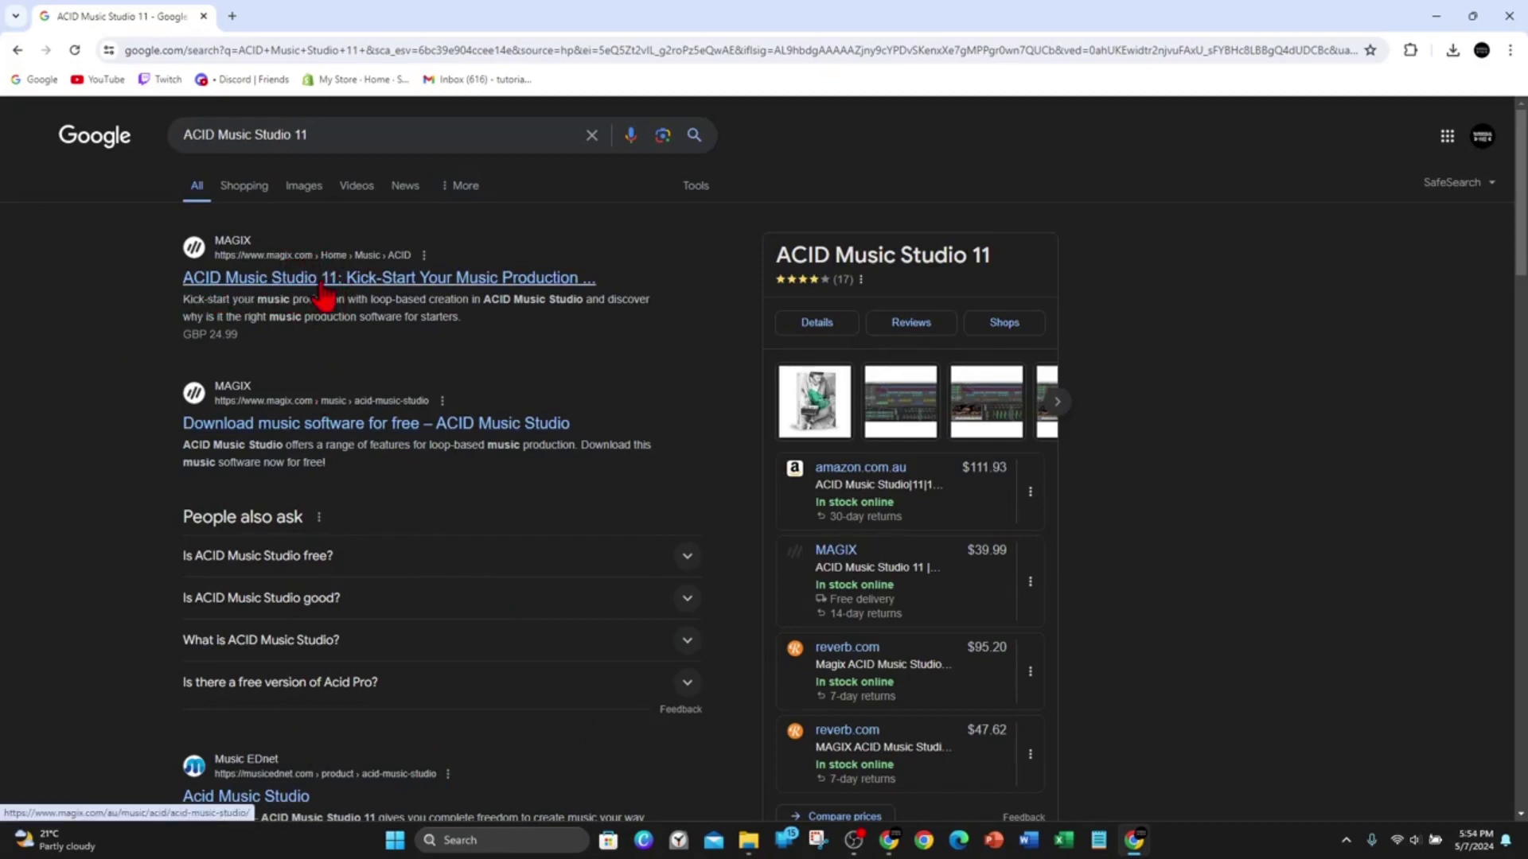
left_click(409, 279)
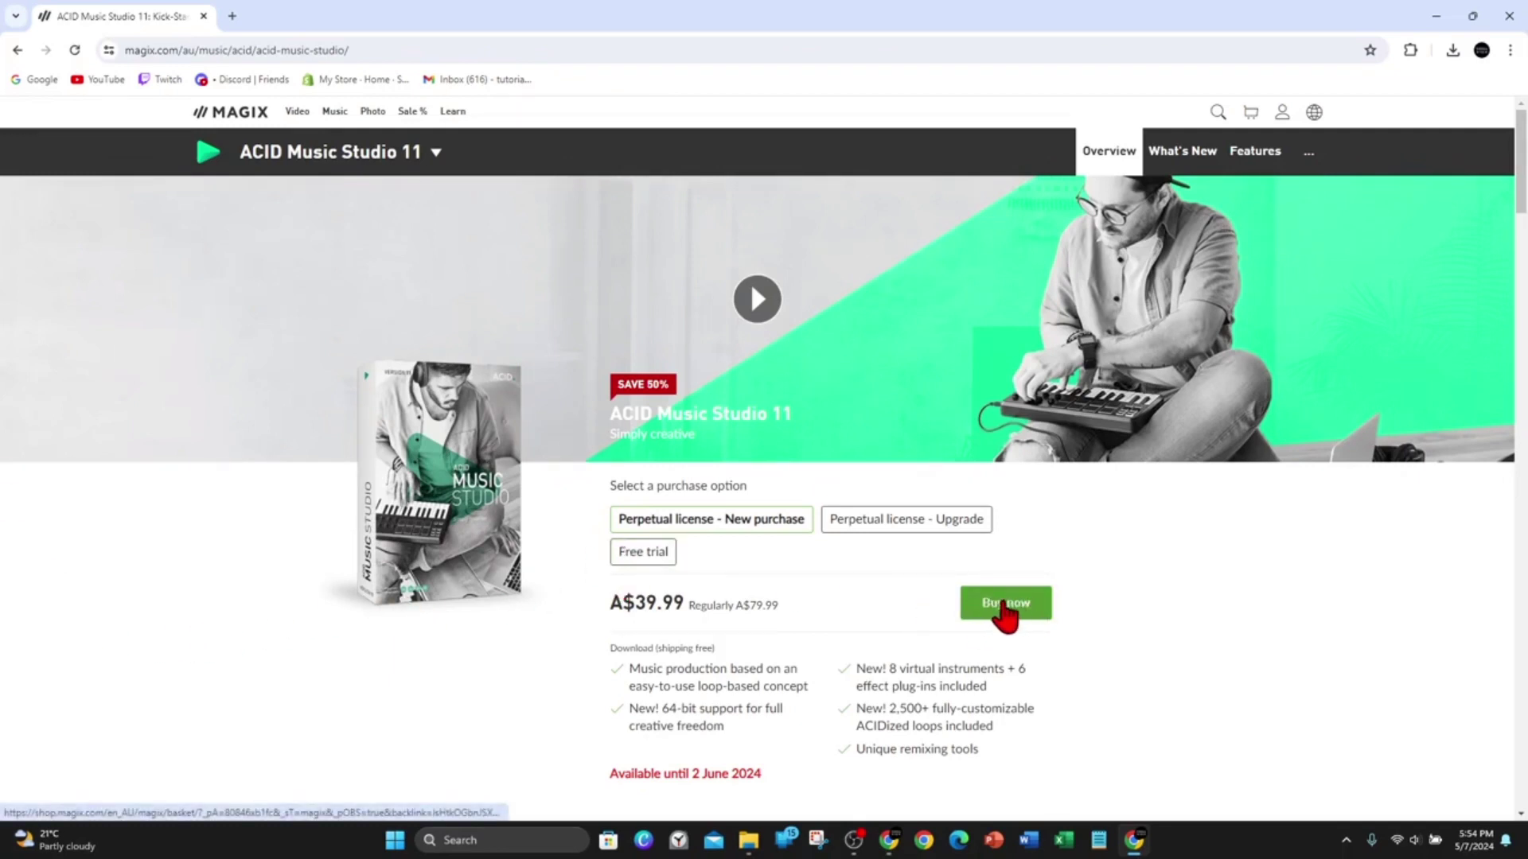
left_click(659, 557)
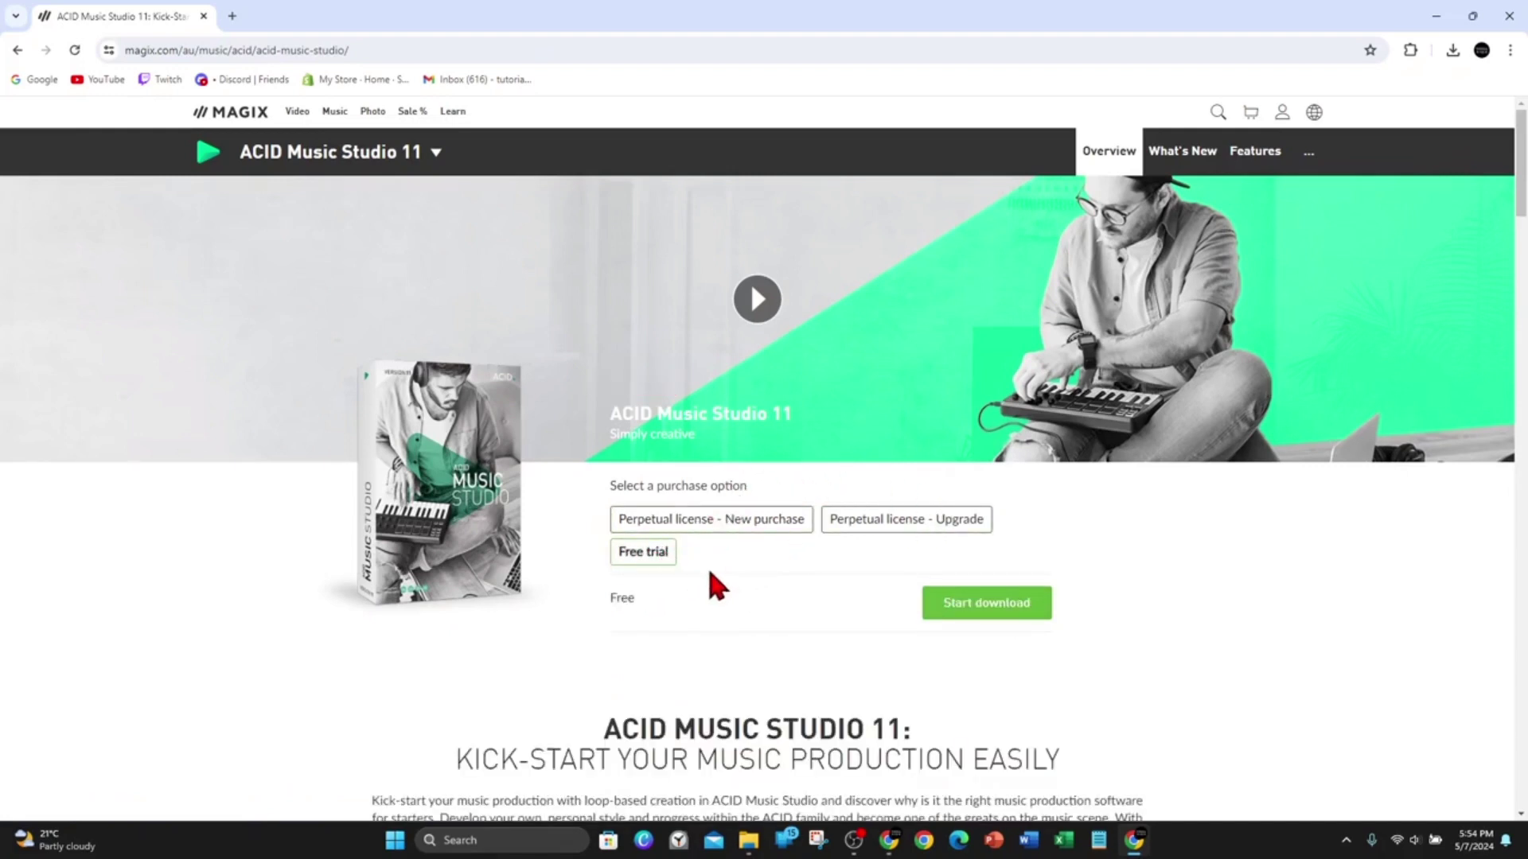
Pass the reCAPTCHA check and download trial_acidmusicstudio11_dlm.exe, then check its progress
left_click(995, 608)
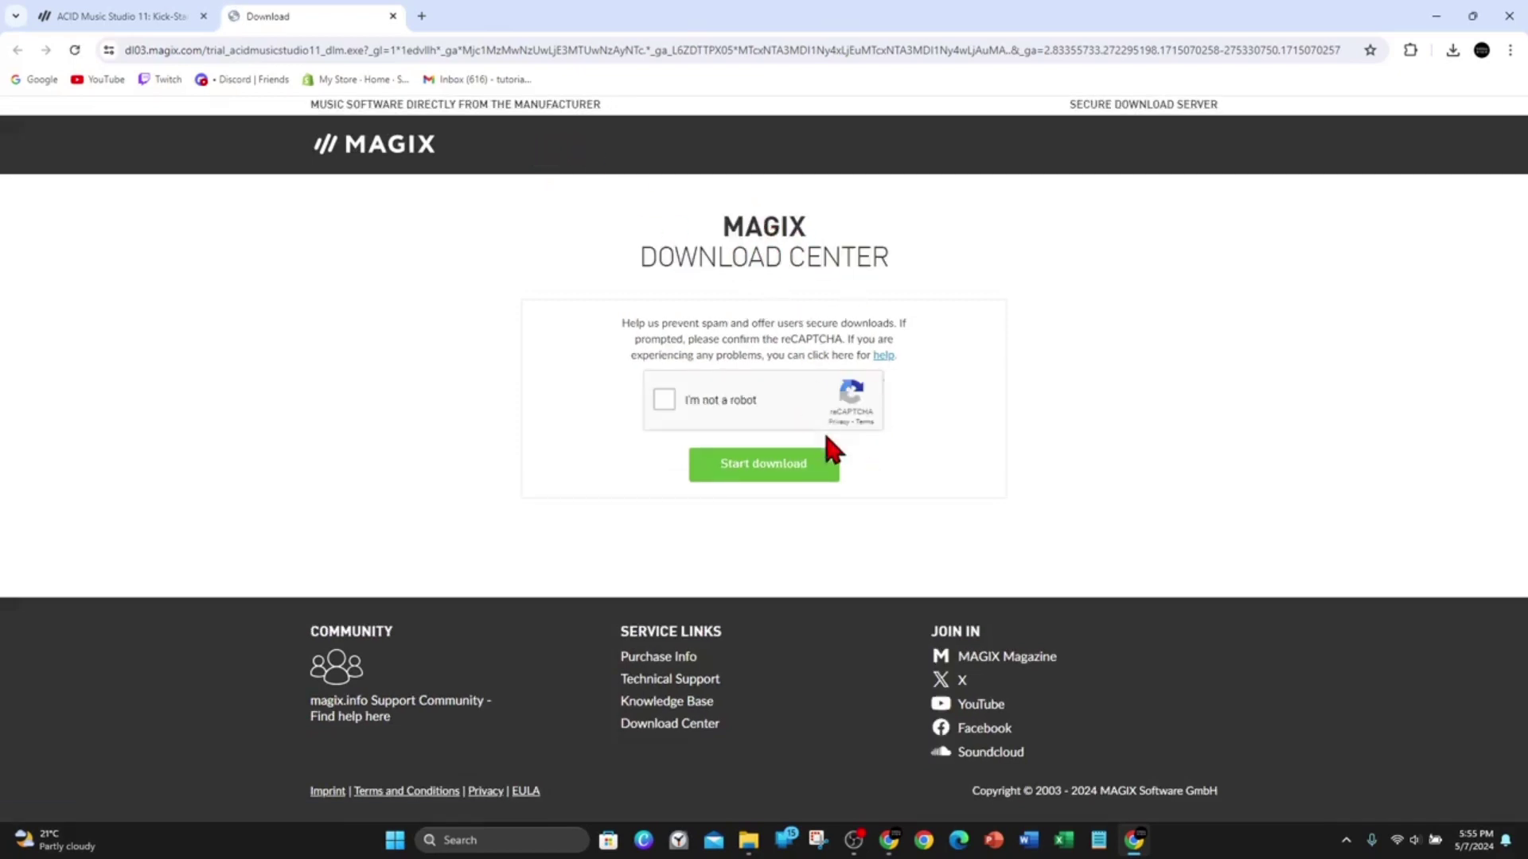
left_click(669, 403)
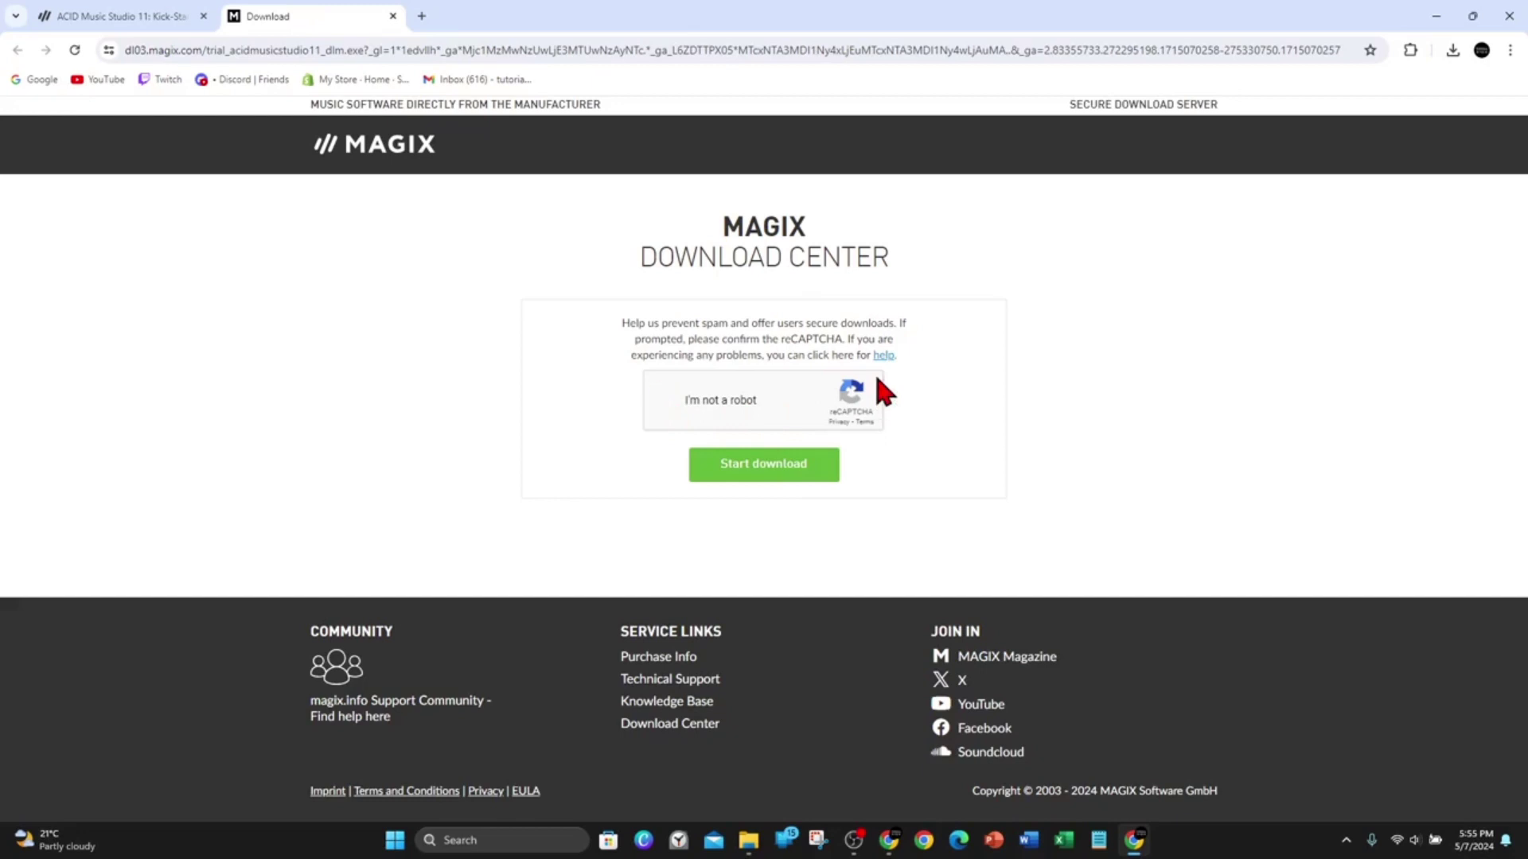
left_click(762, 472)
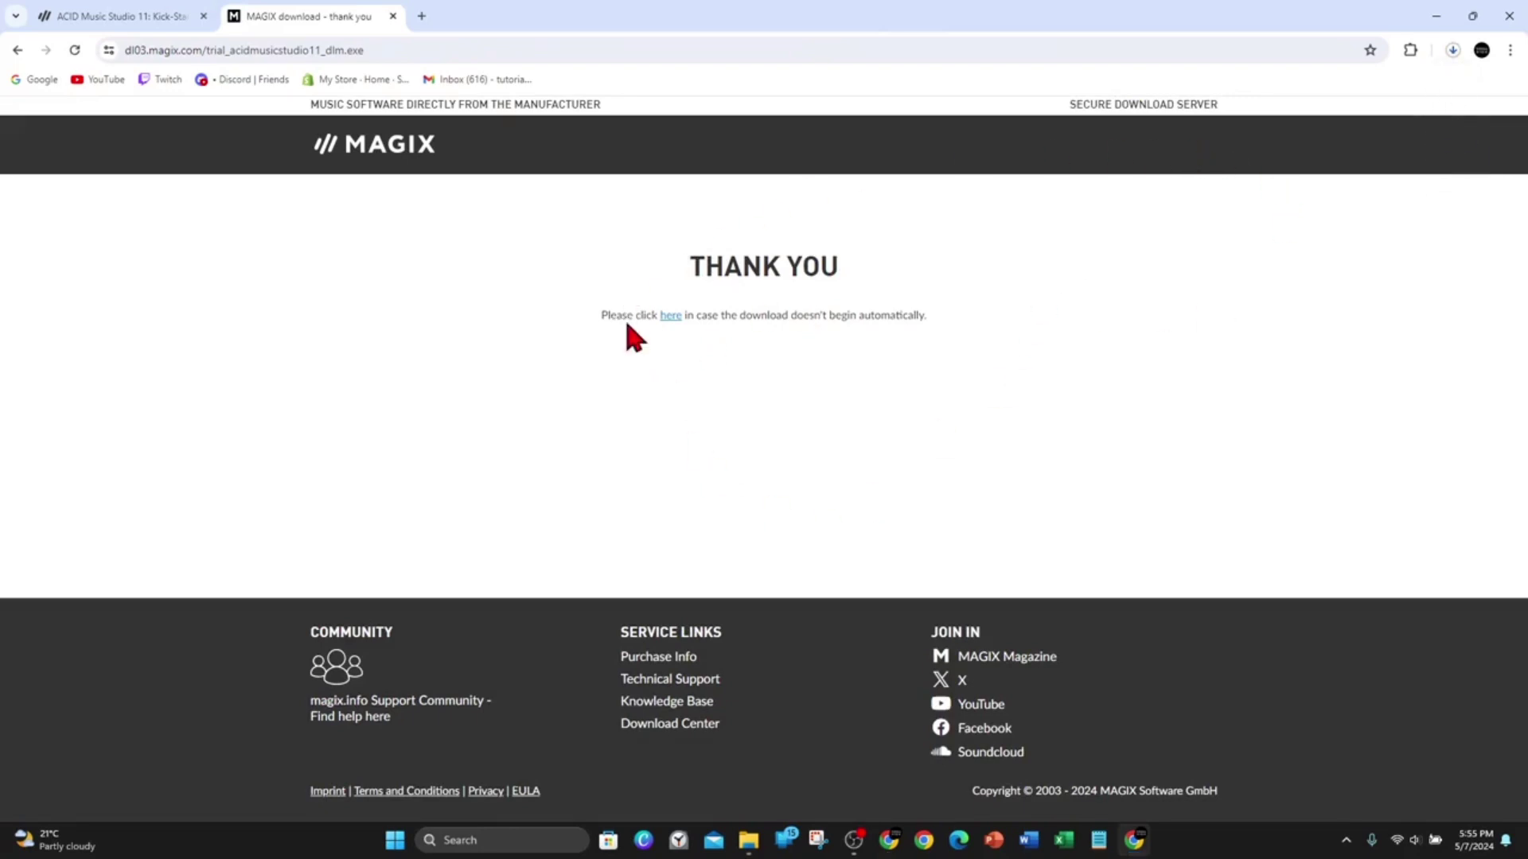
left_click(1452, 49)
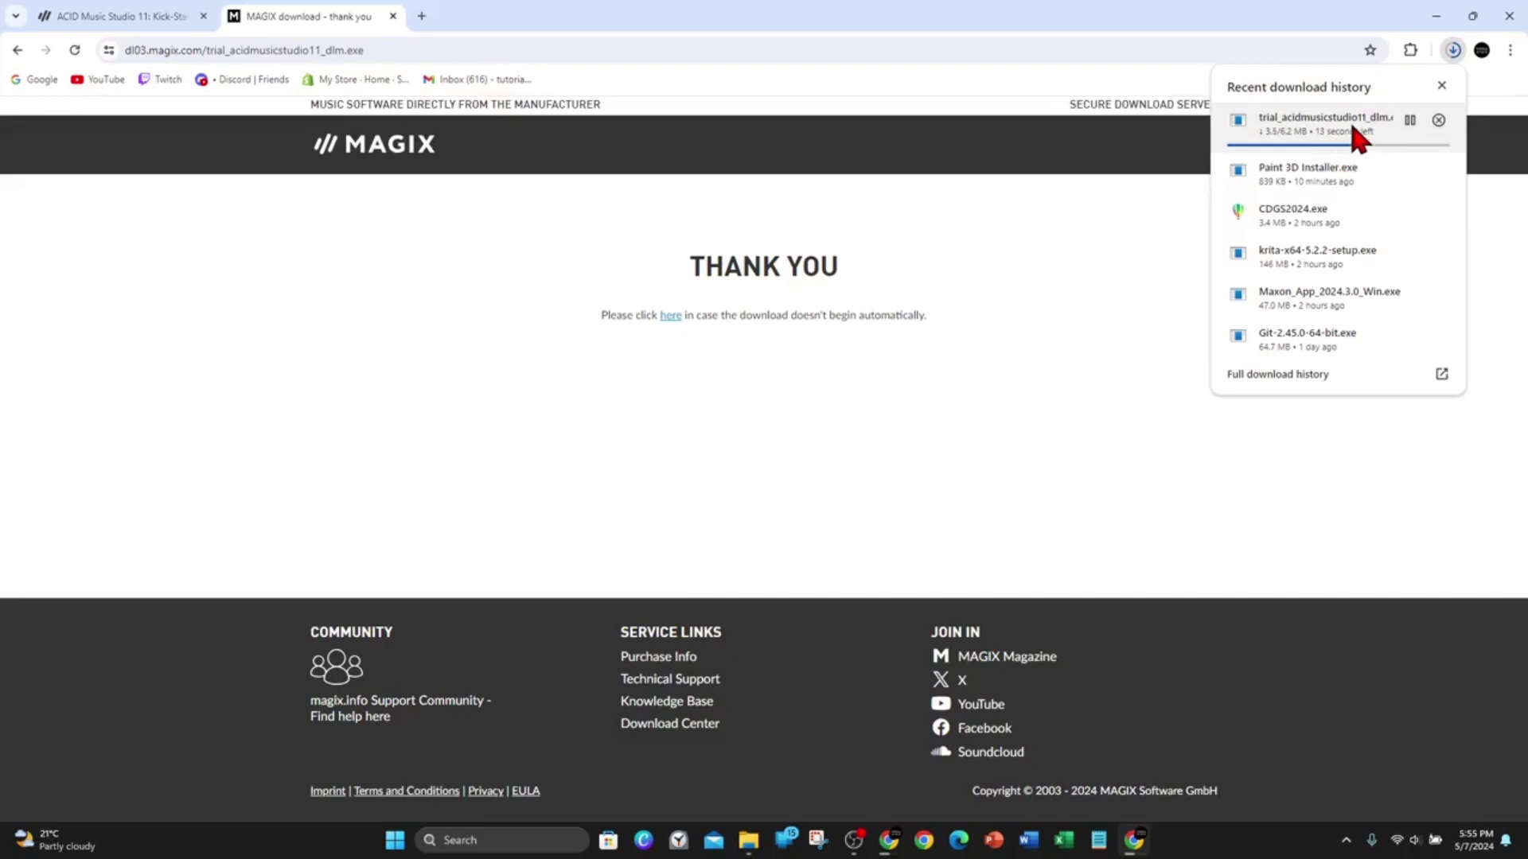
Run trial_acidmusicstudio11_dlm.exe from Chrome's downloads, minimize Chrome, and review the Select files list
left_click(1302, 125)
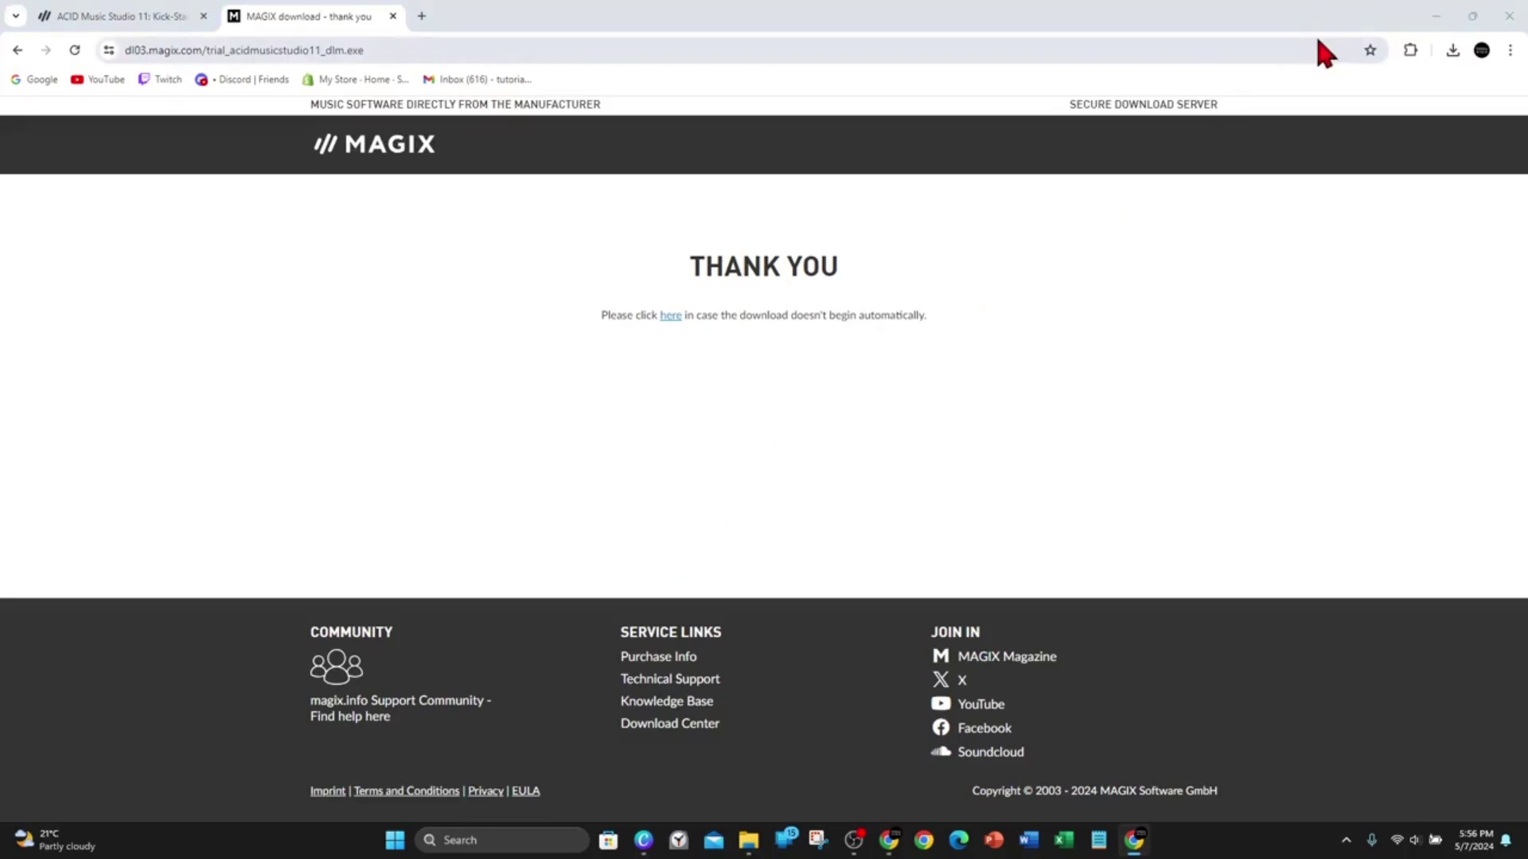
left_click(1436, 16)
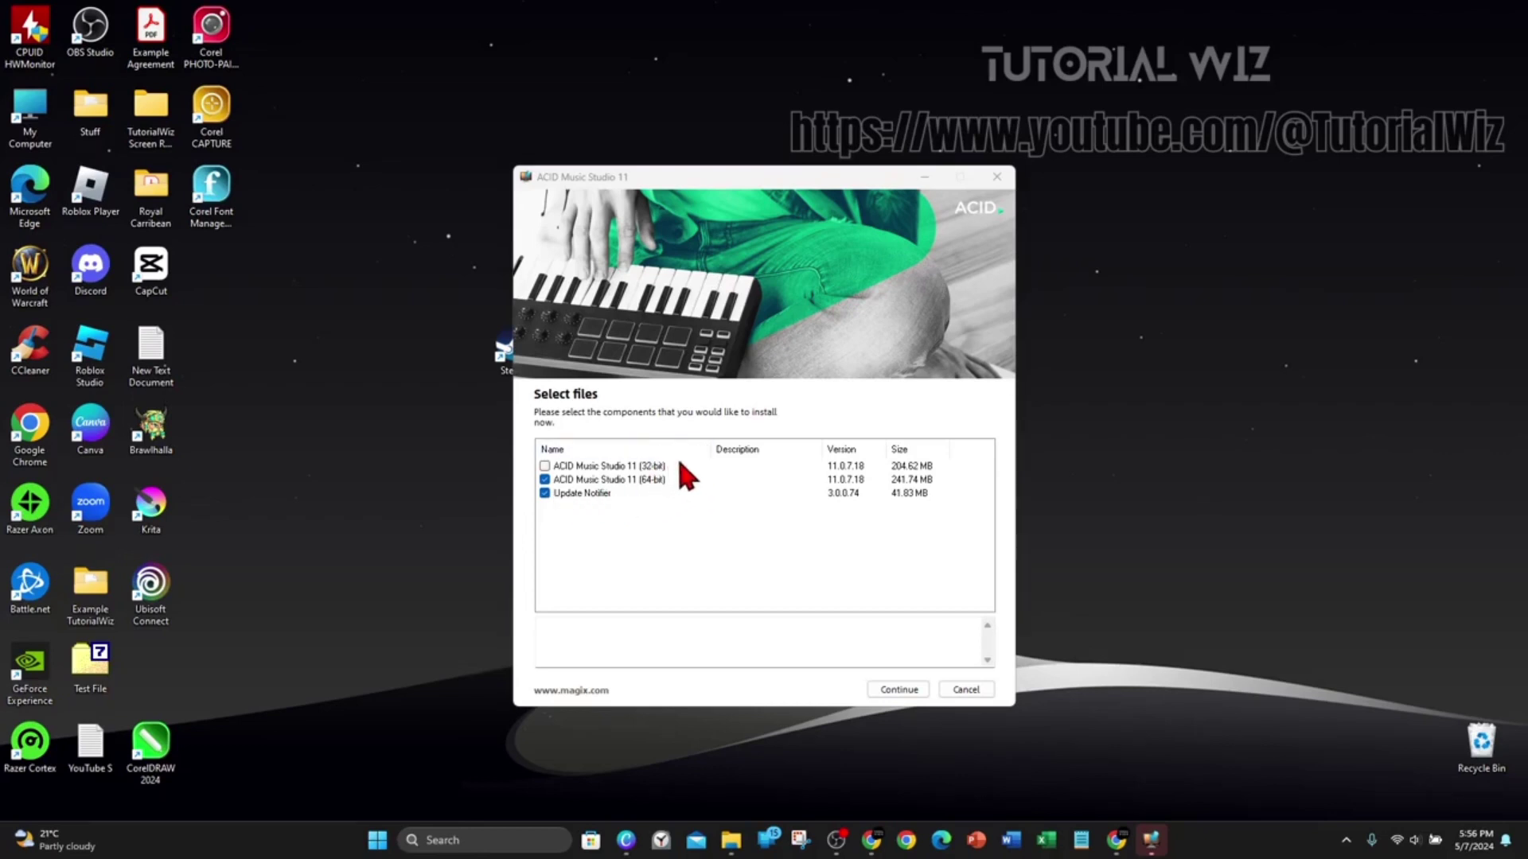
left_click(545, 467)
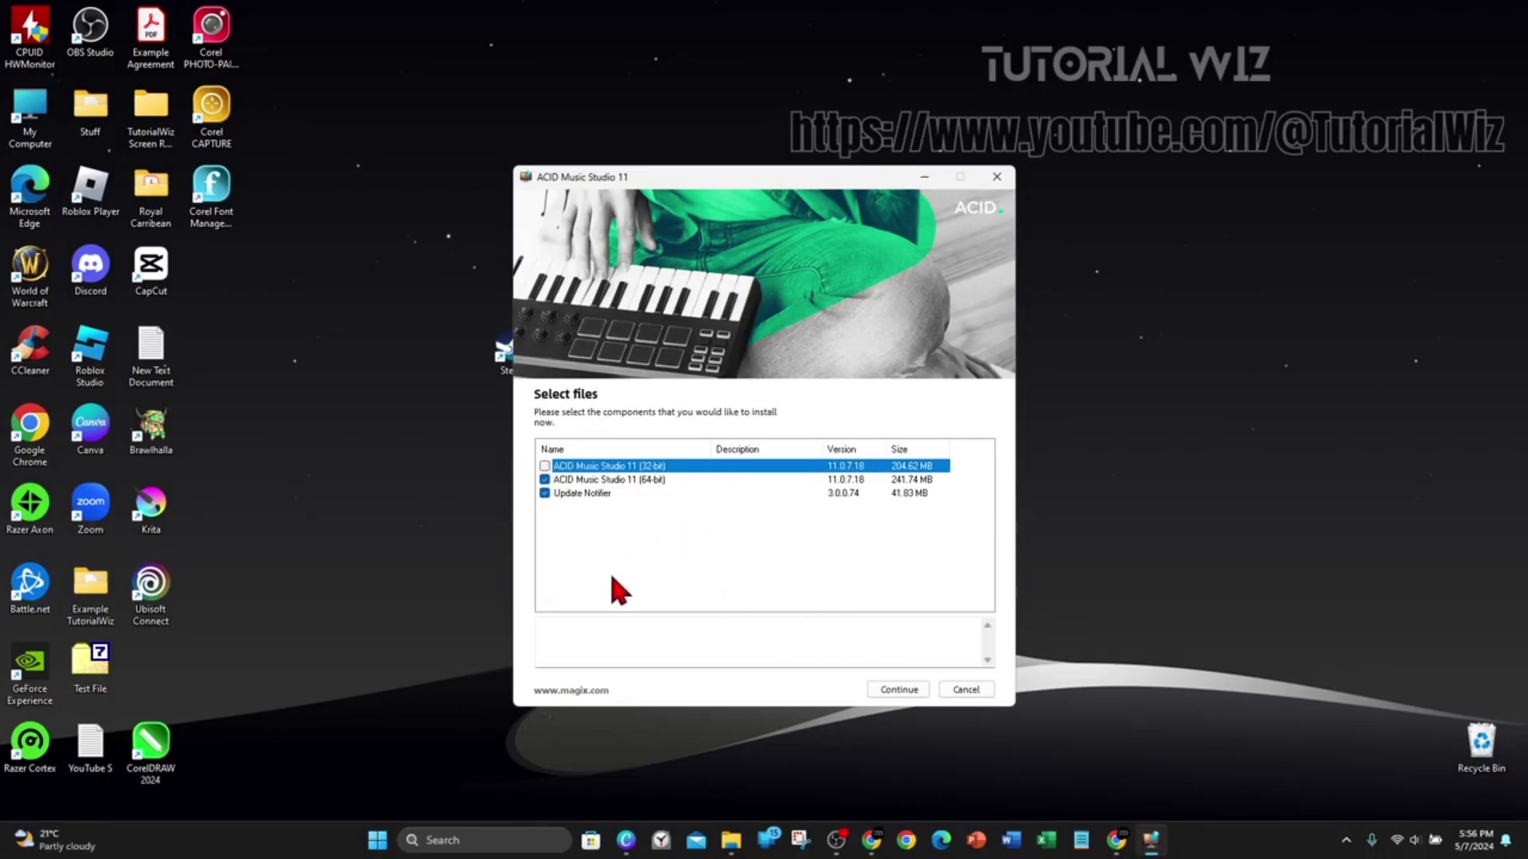
left_click(470, 837)
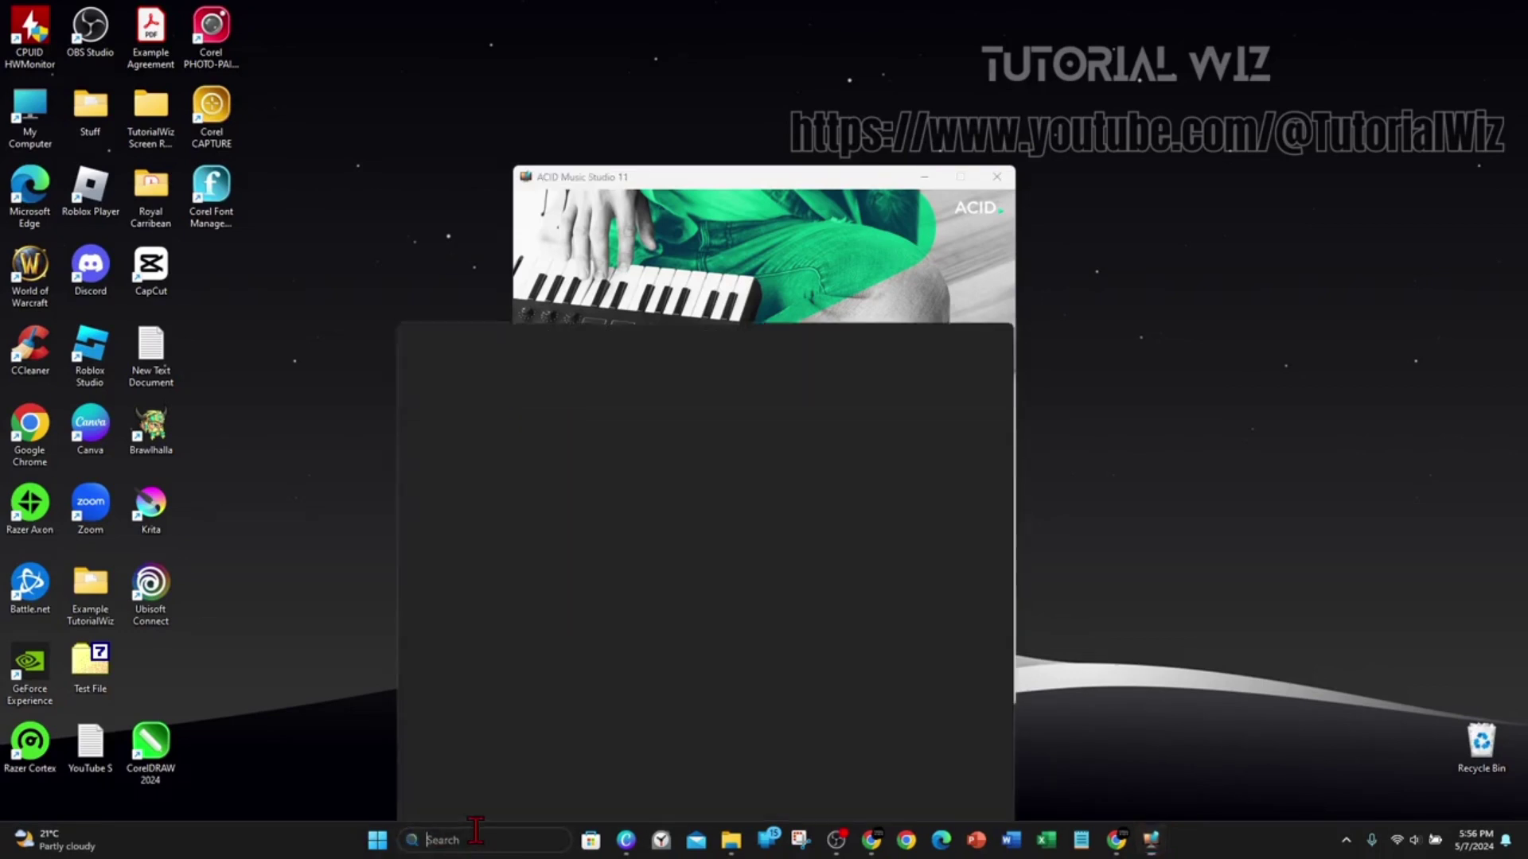
type("about your pc")
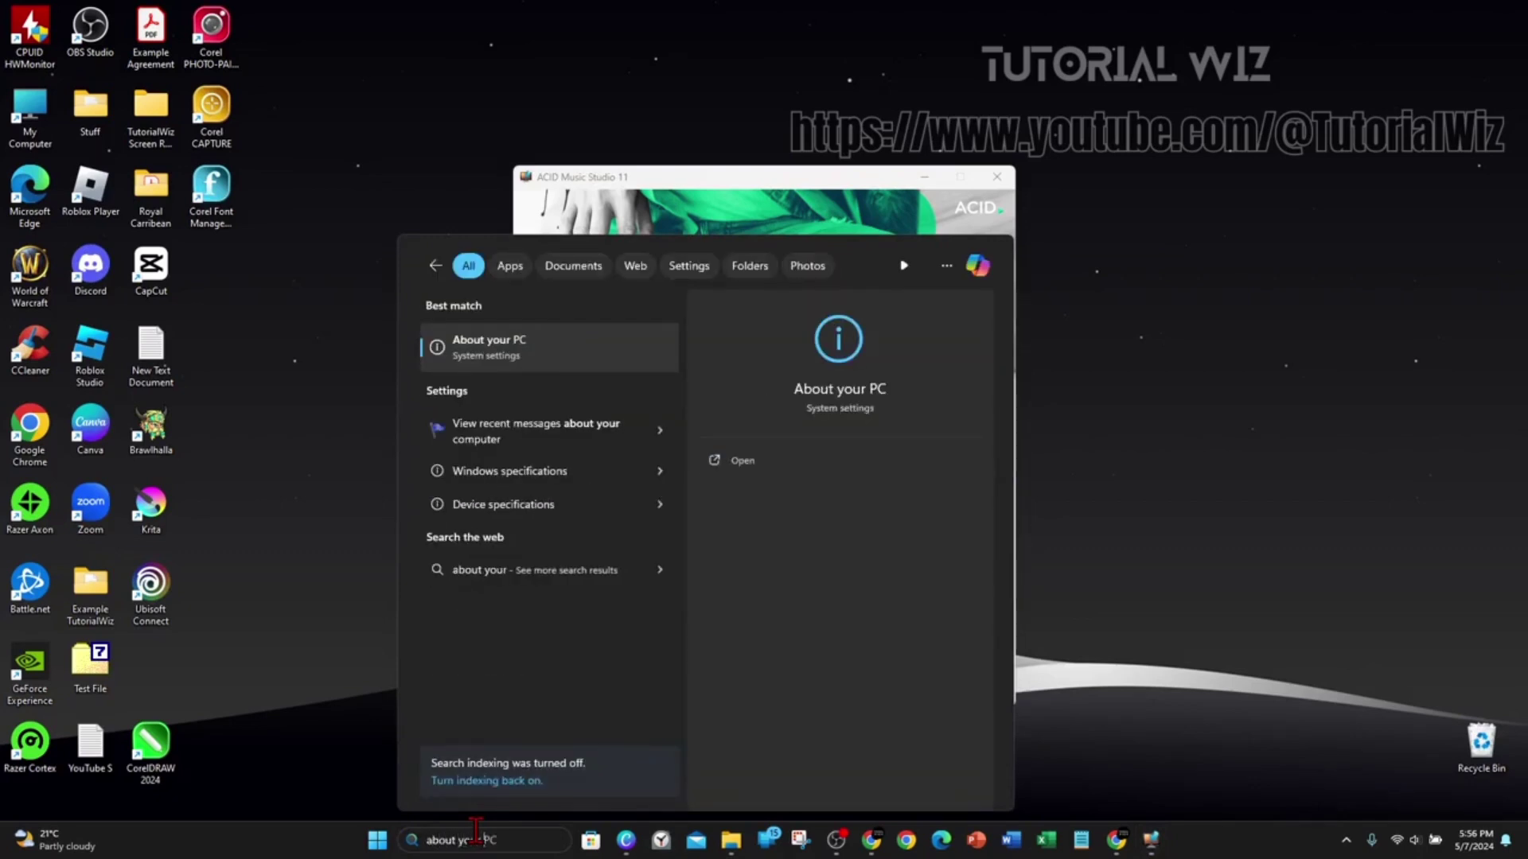
left_click(505, 357)
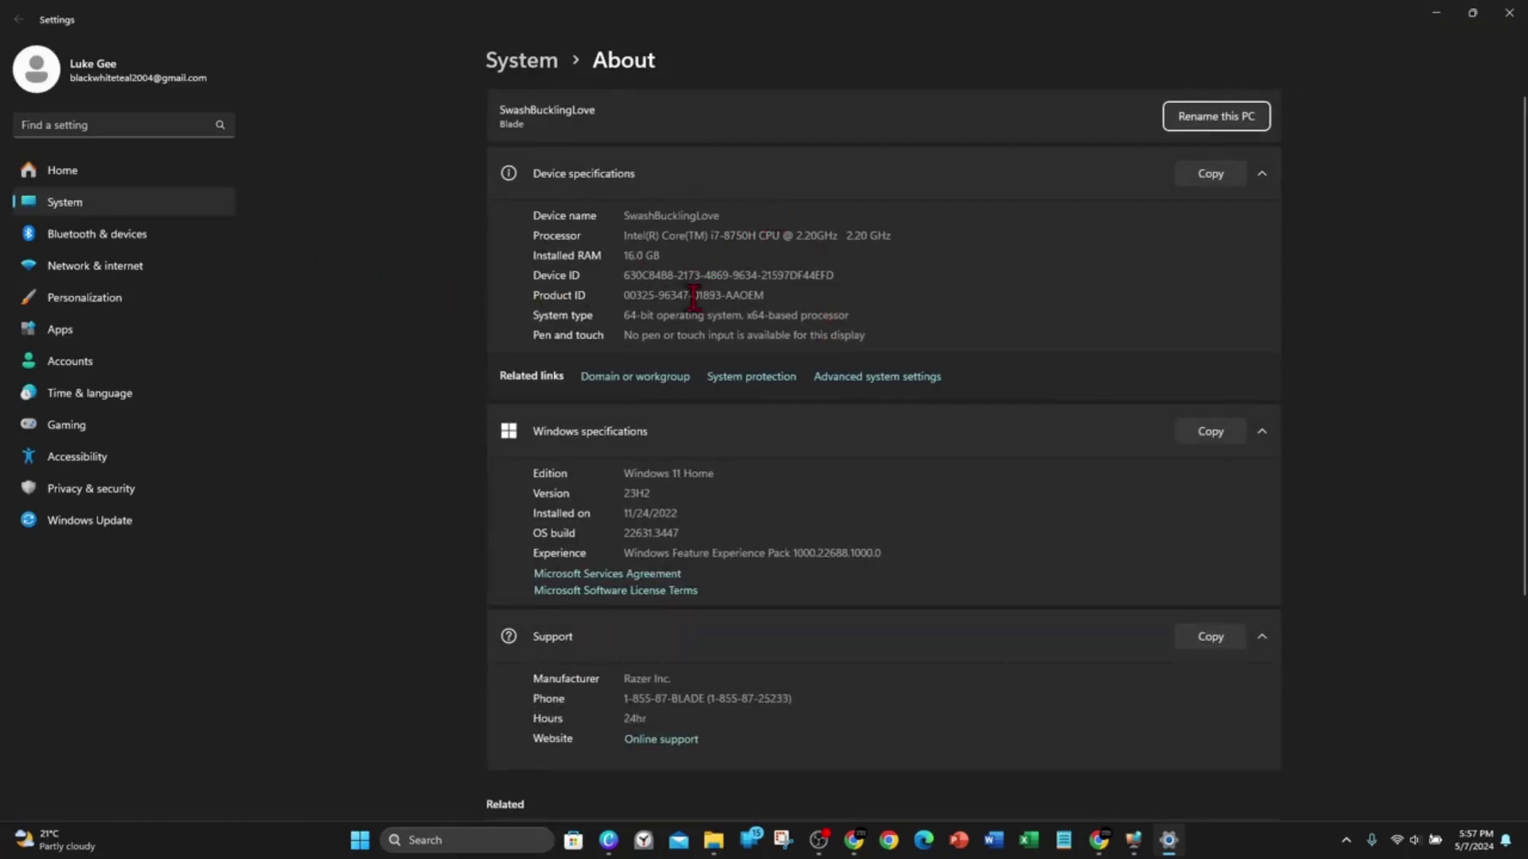
left_click(553, 177)
left_click(631, 177)
Leave only the 64-bit edition and Update Notifier selected, excluding 32-bit, and start installing
left_click(1507, 13)
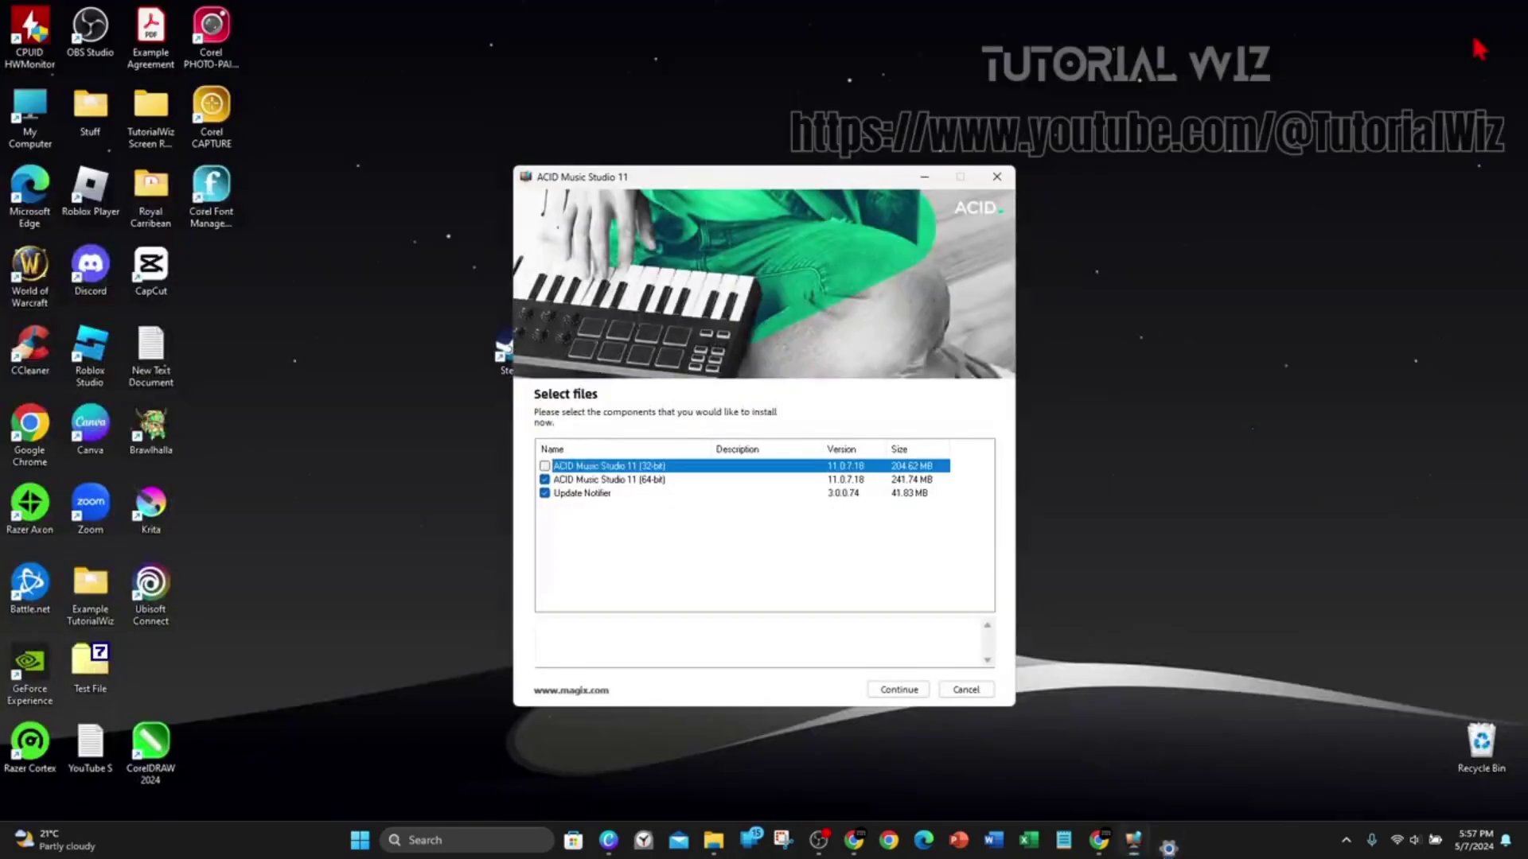
left_click(544, 467)
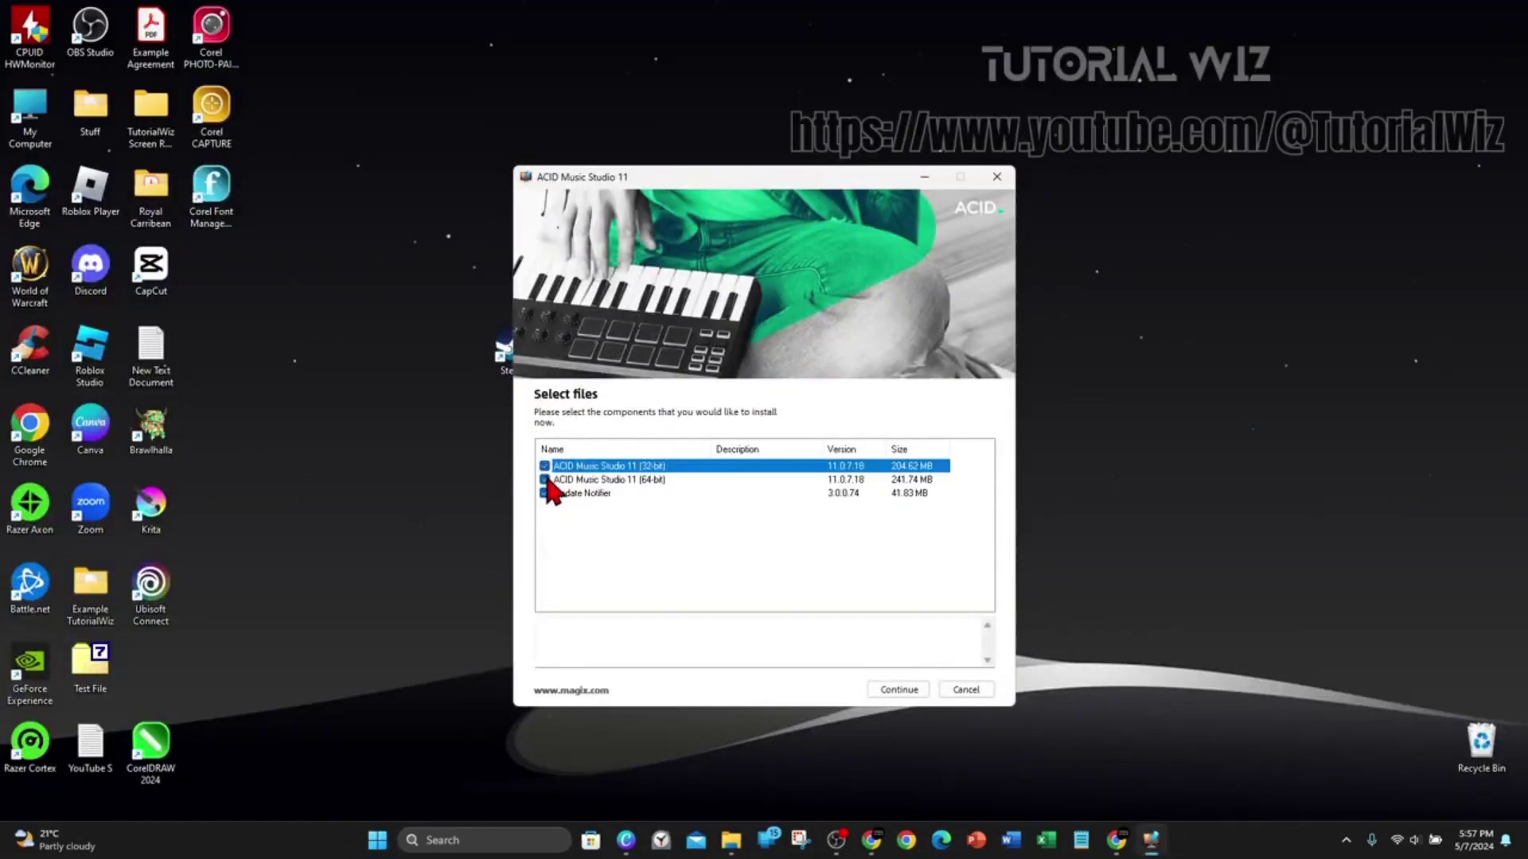
left_click(544, 480)
left_click(546, 467)
left_click(545, 467)
left_click(897, 689)
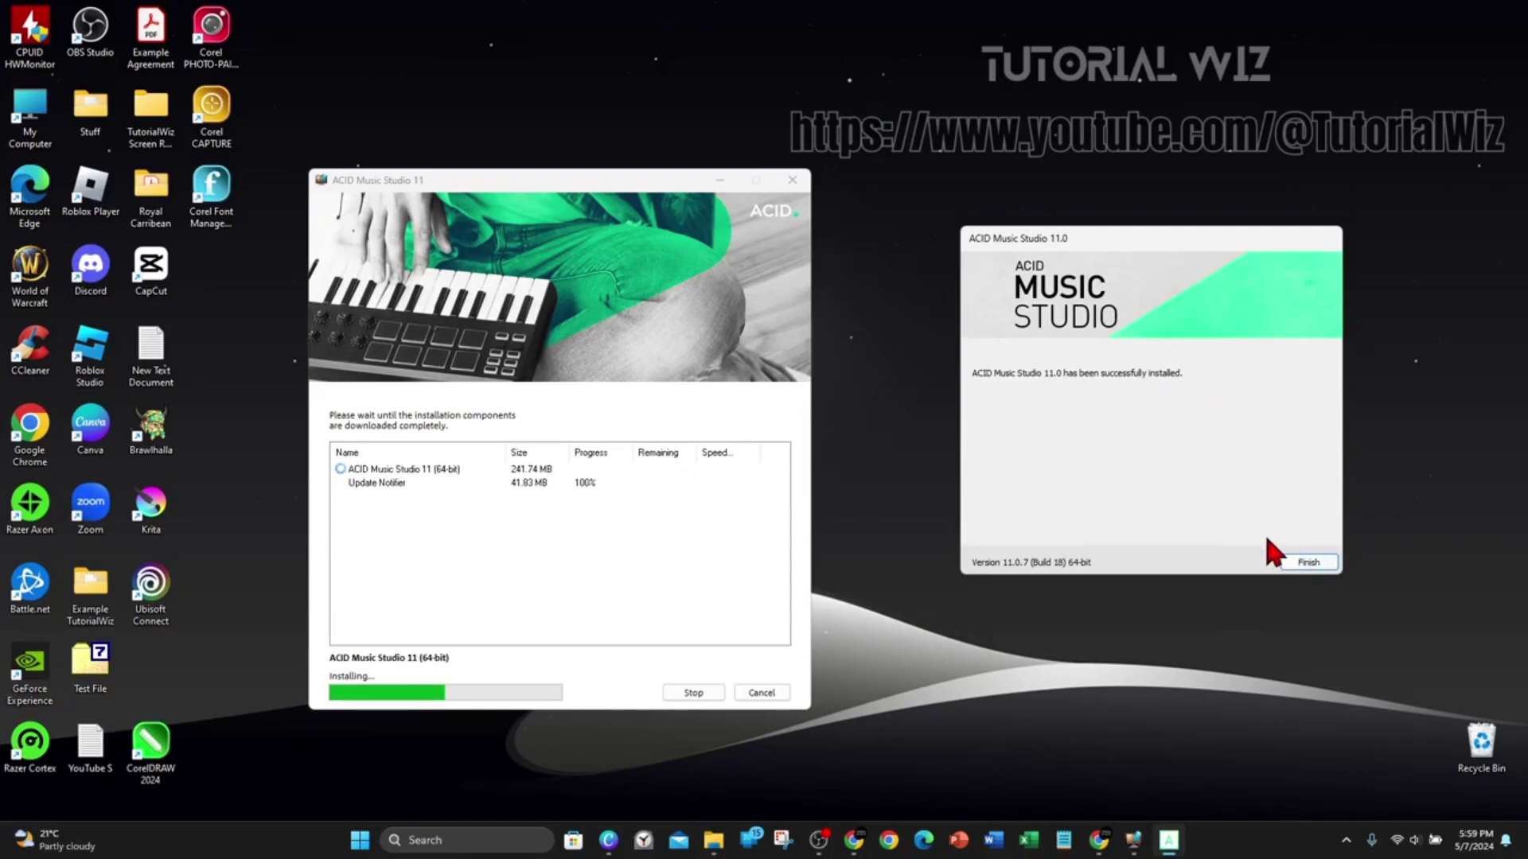
Install the Update Notifier in English (United States), accepting its license, and close setup
left_click(1316, 565)
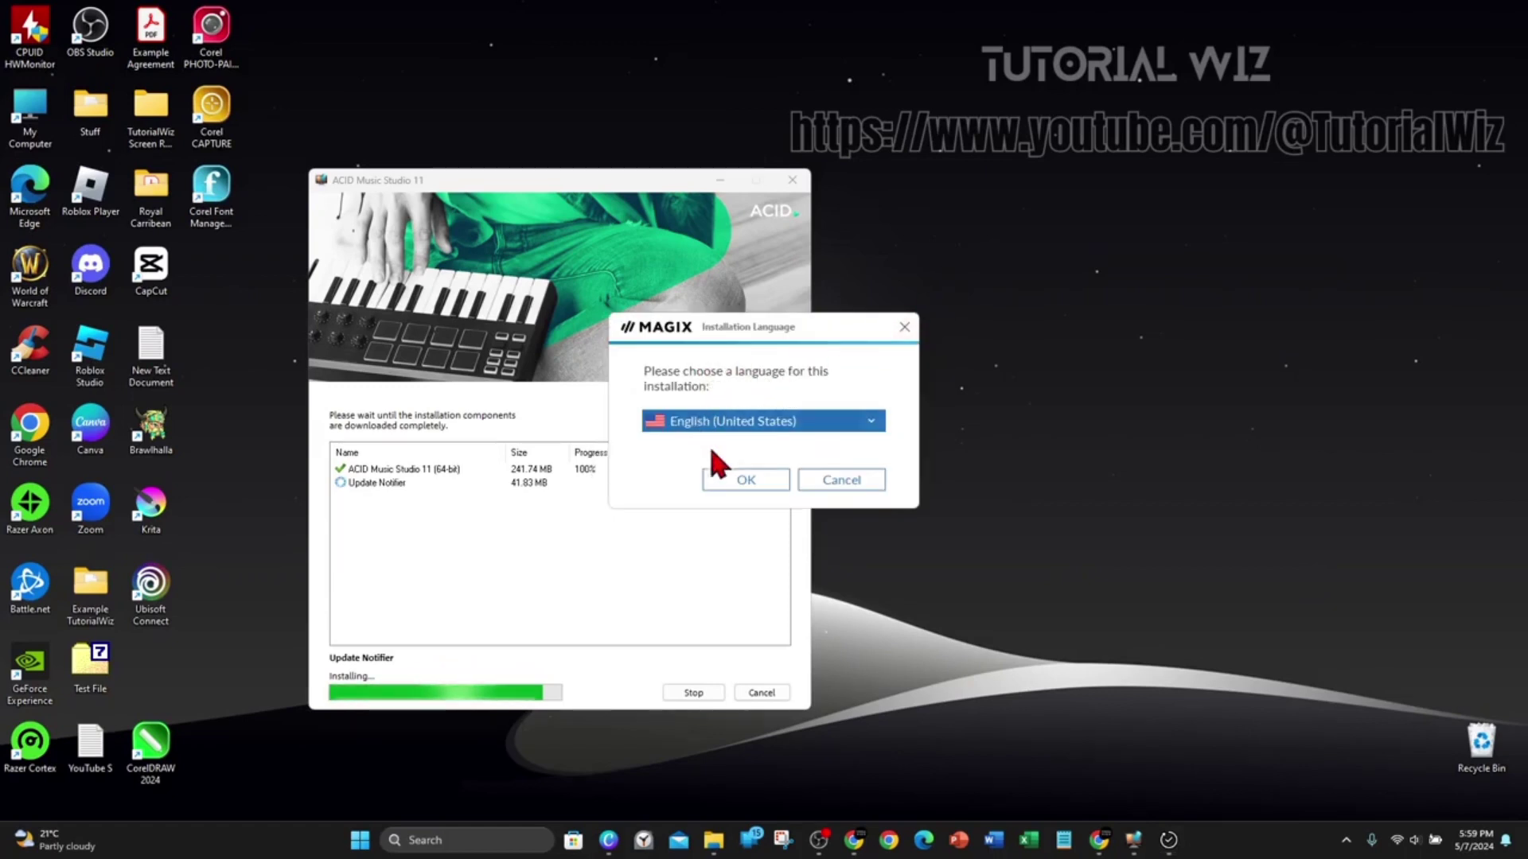
left_click(732, 477)
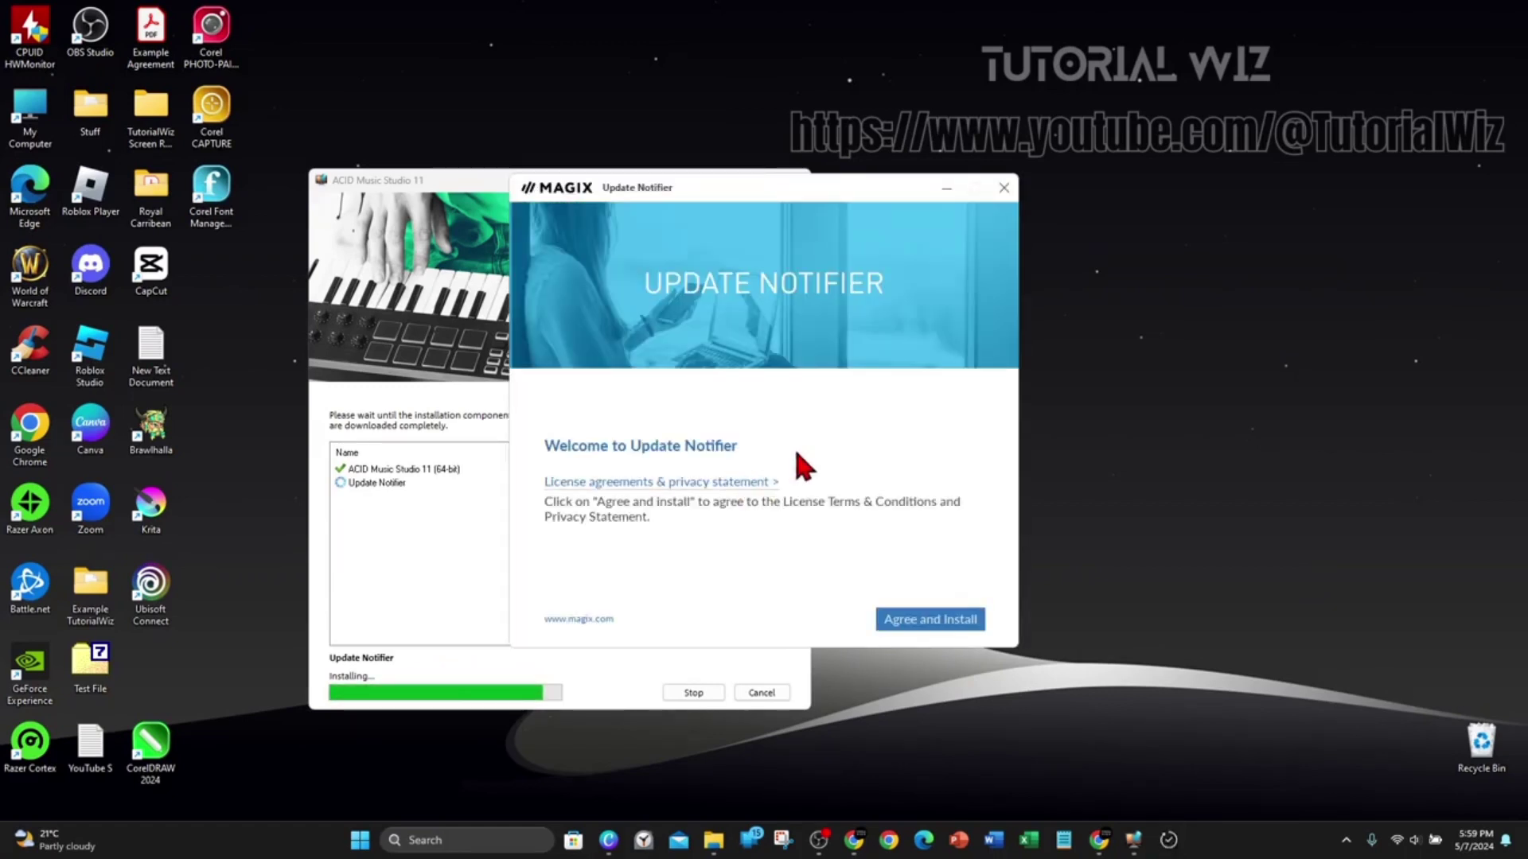
left_click(942, 625)
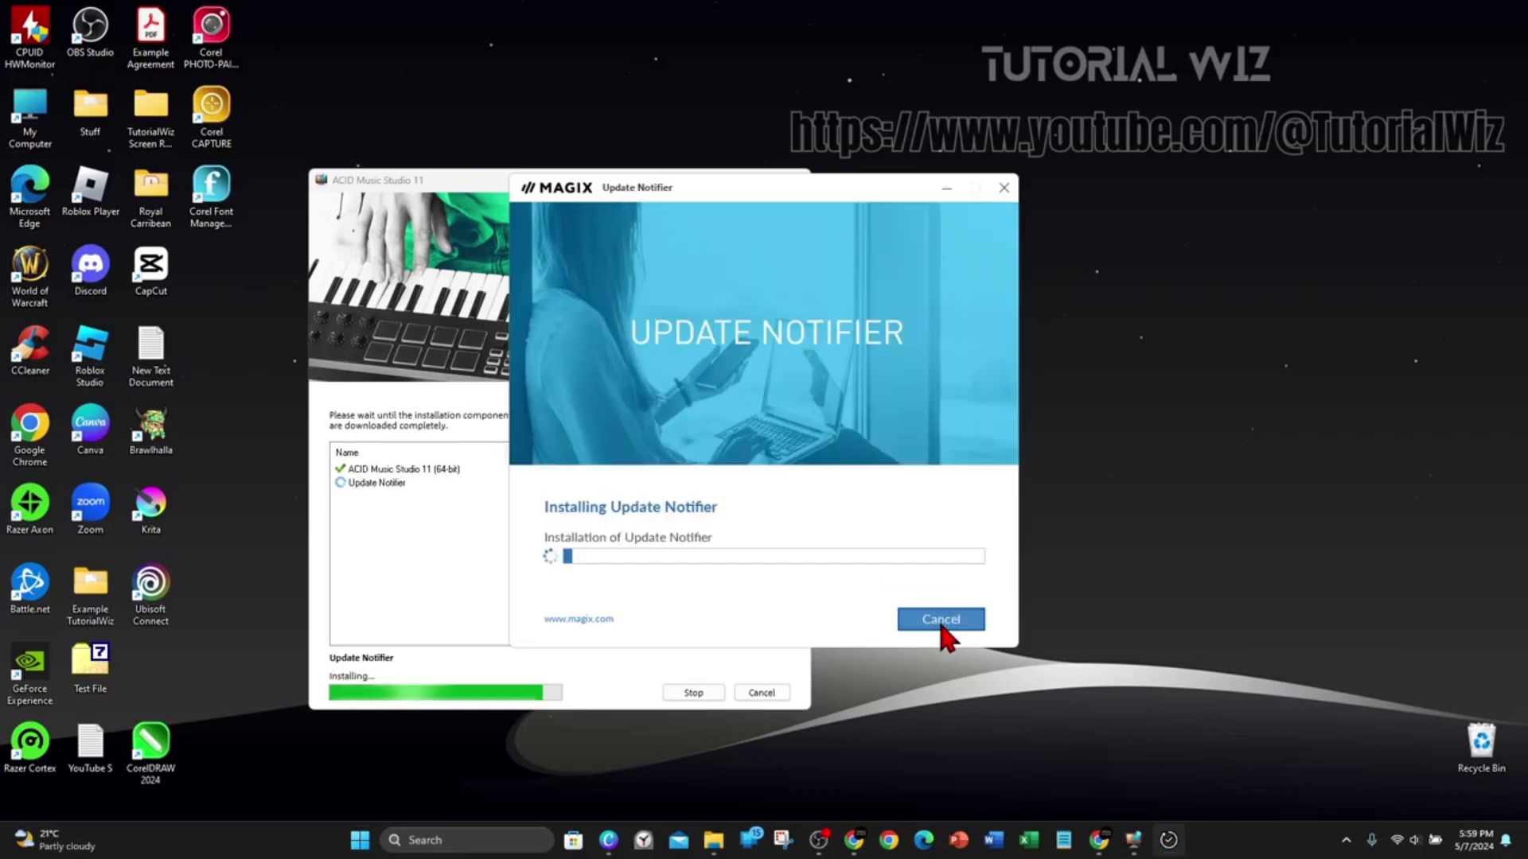
left_click_drag(710, 185, 902, 186)
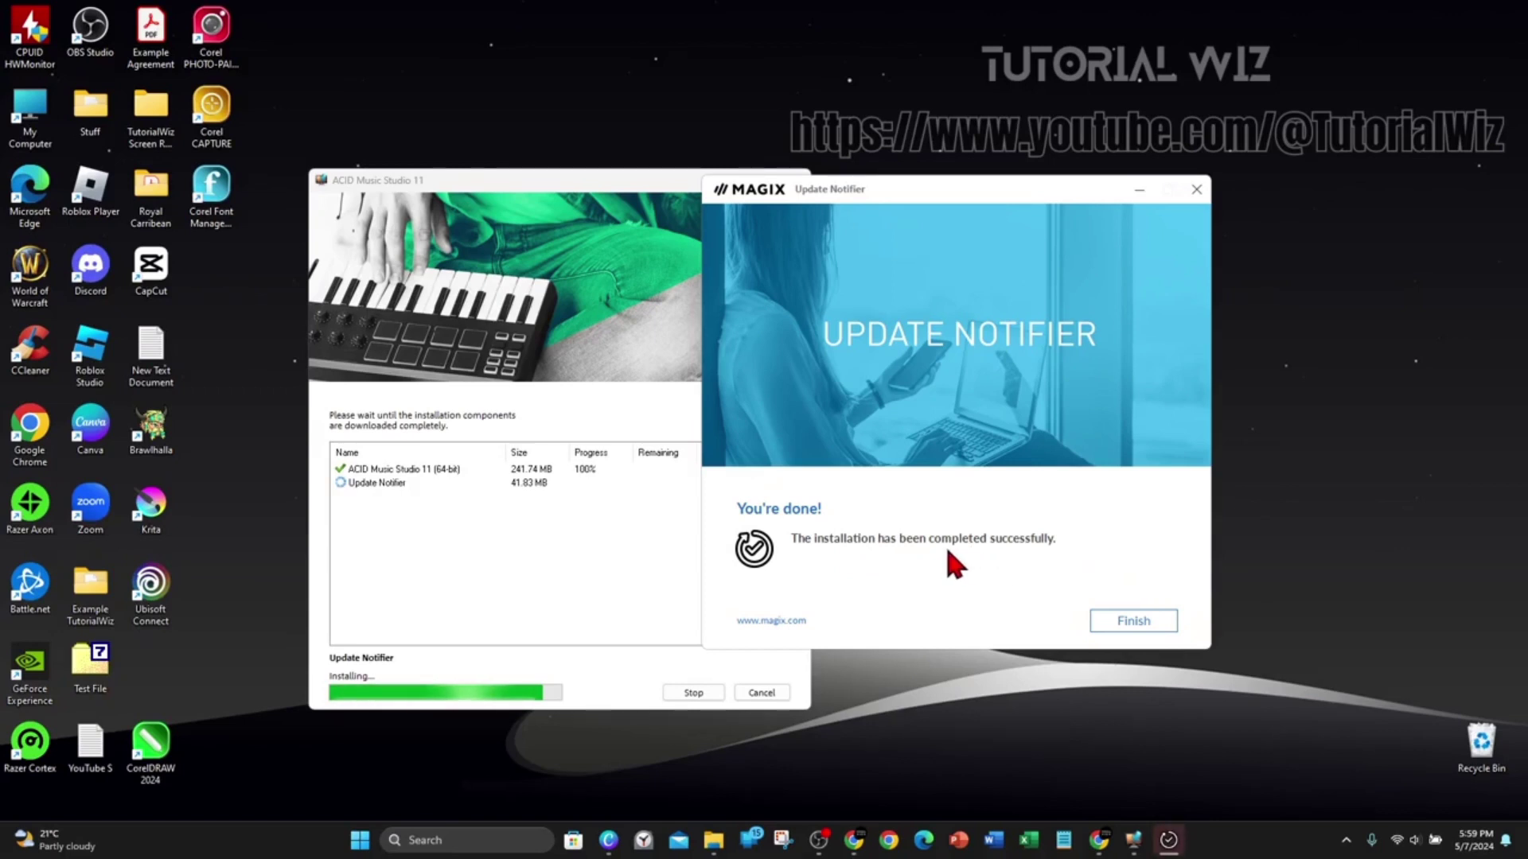
left_click(1104, 614)
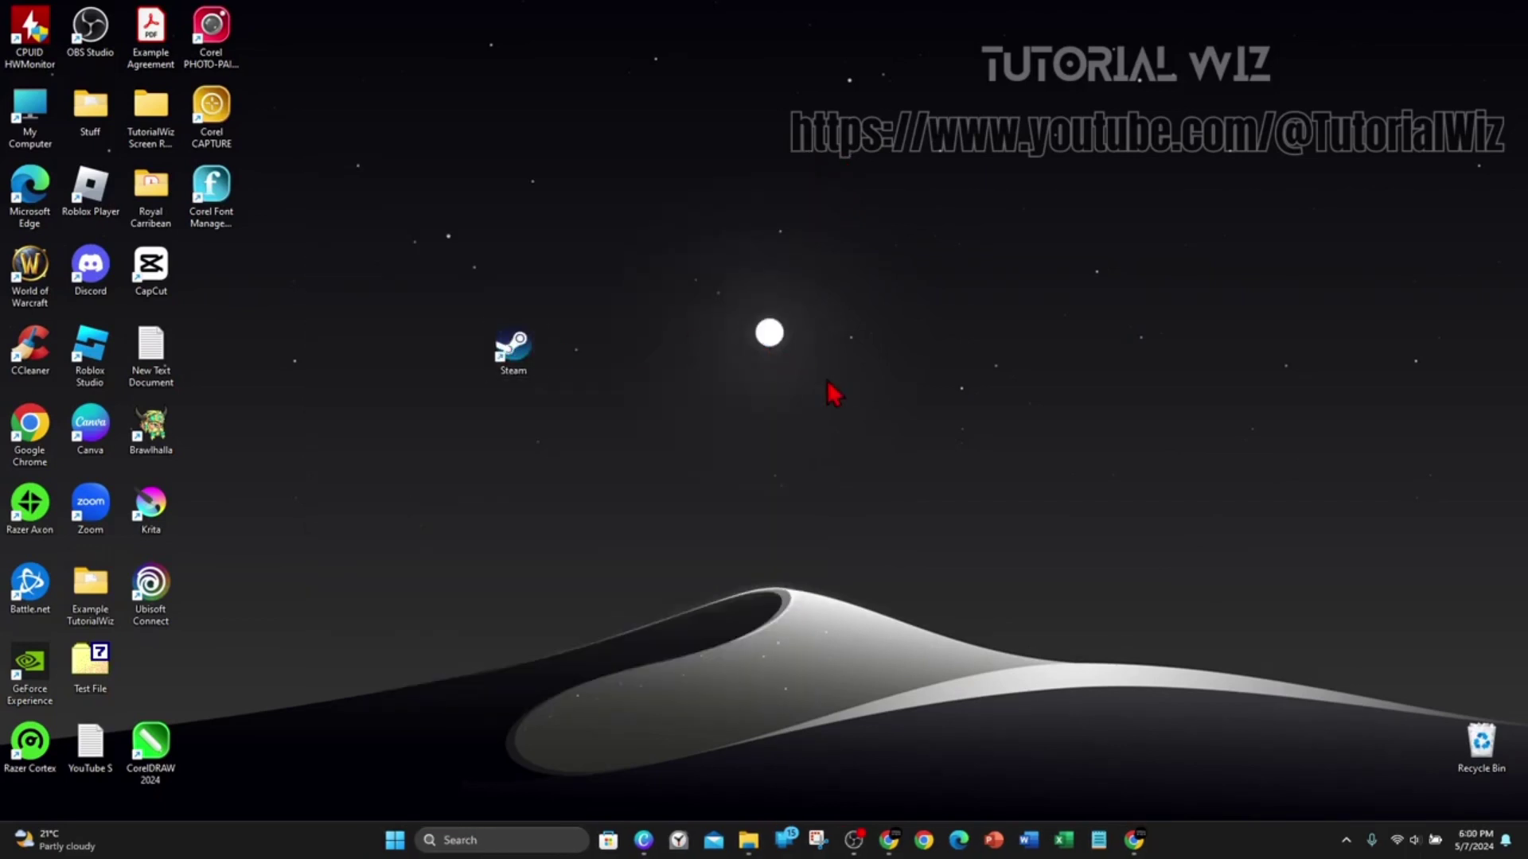
Search 'aci', launch ACID Music Studio 11.0, and choose Start trial version
left_click(501, 840)
type("aci")
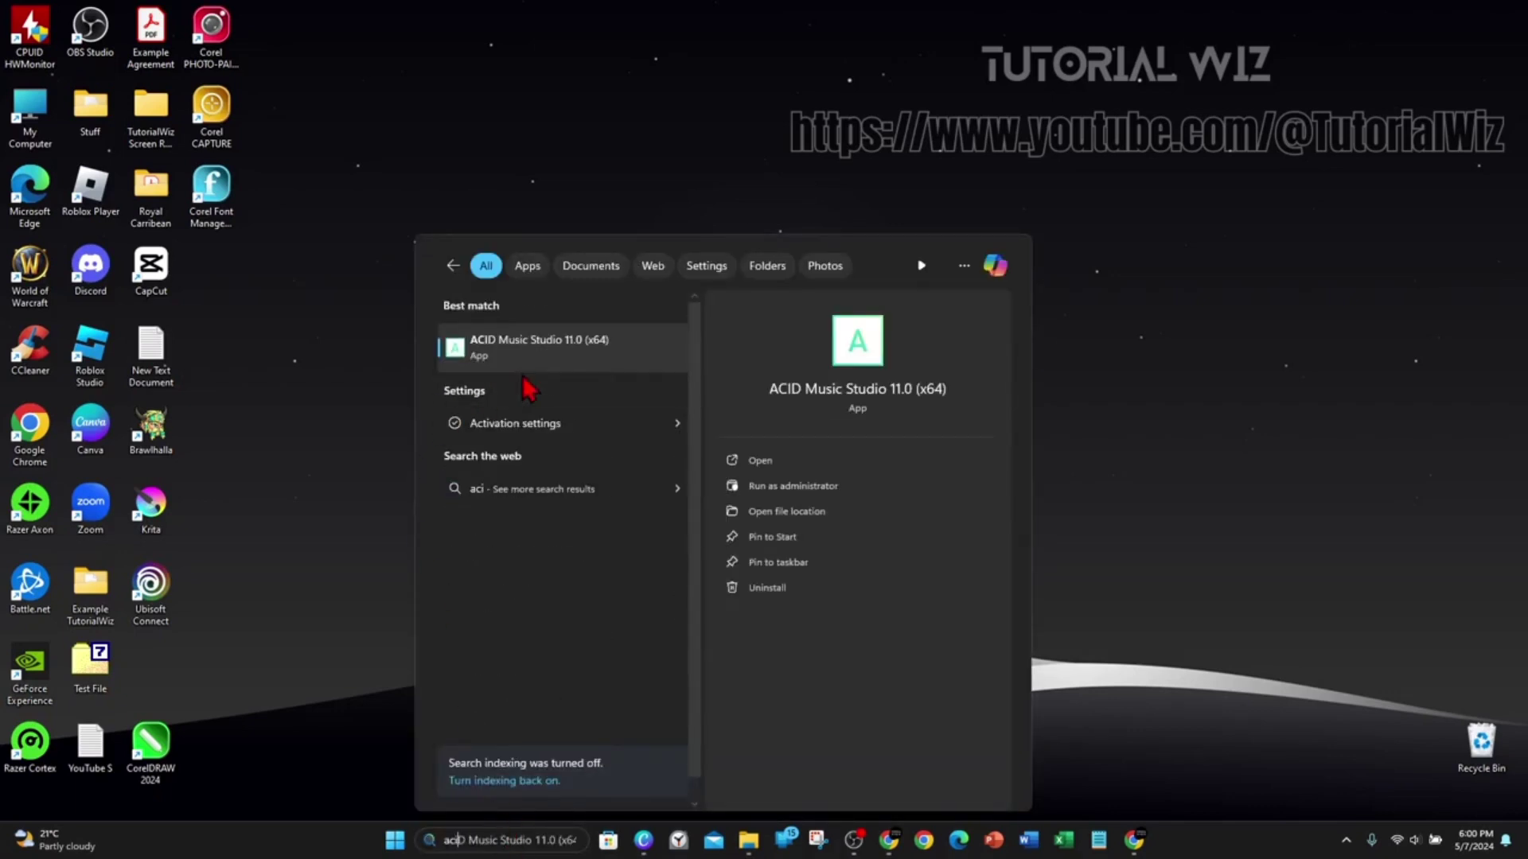
left_click(592, 365)
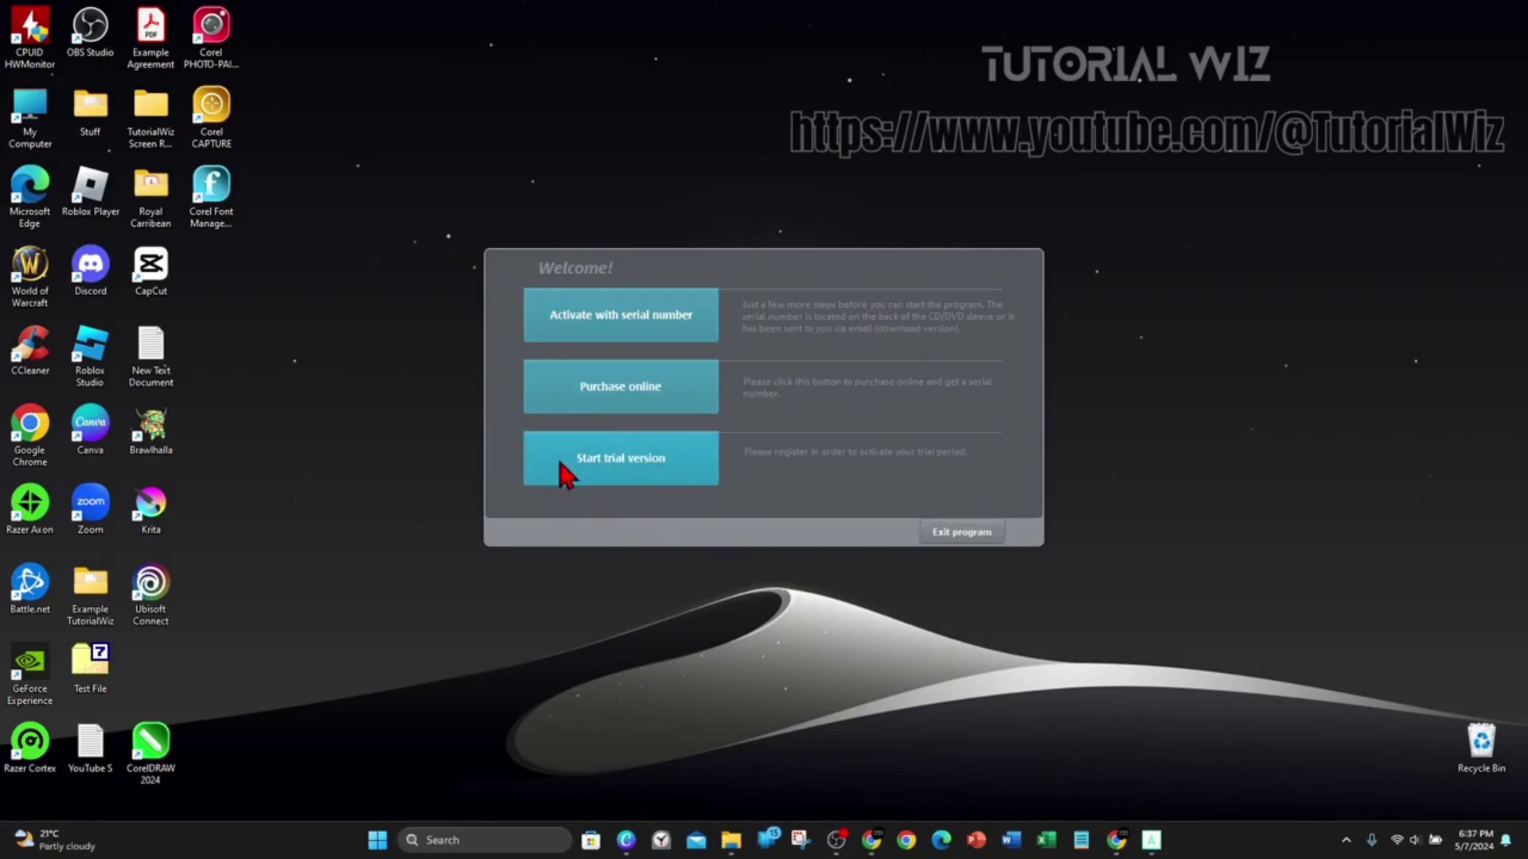
left_click(670, 471)
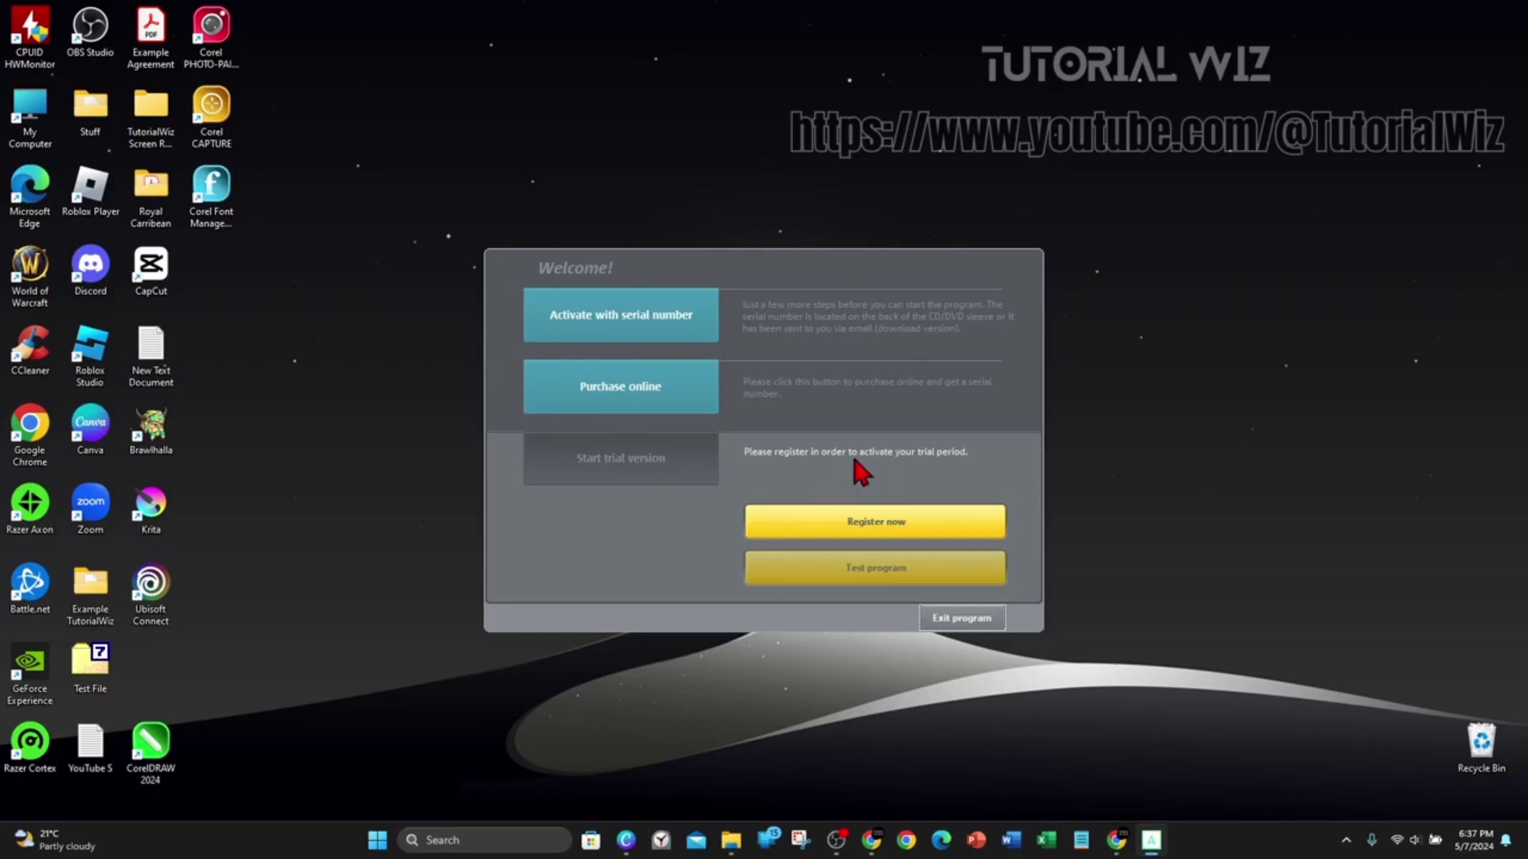
Register online with a new account ('I do not have a login'), submit the form, and save the password
left_click(874, 525)
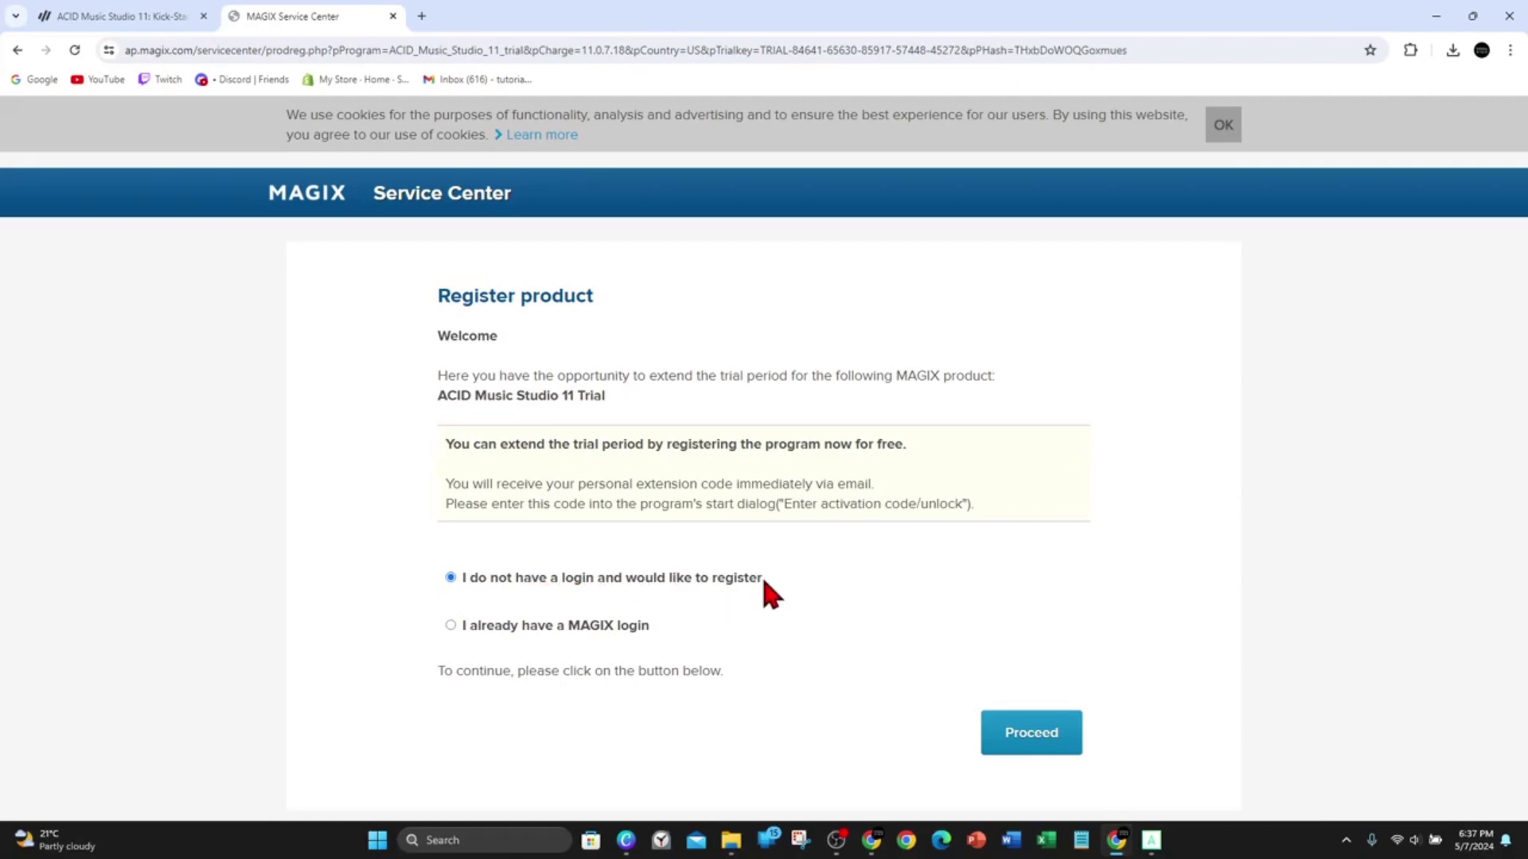
left_click(1030, 740)
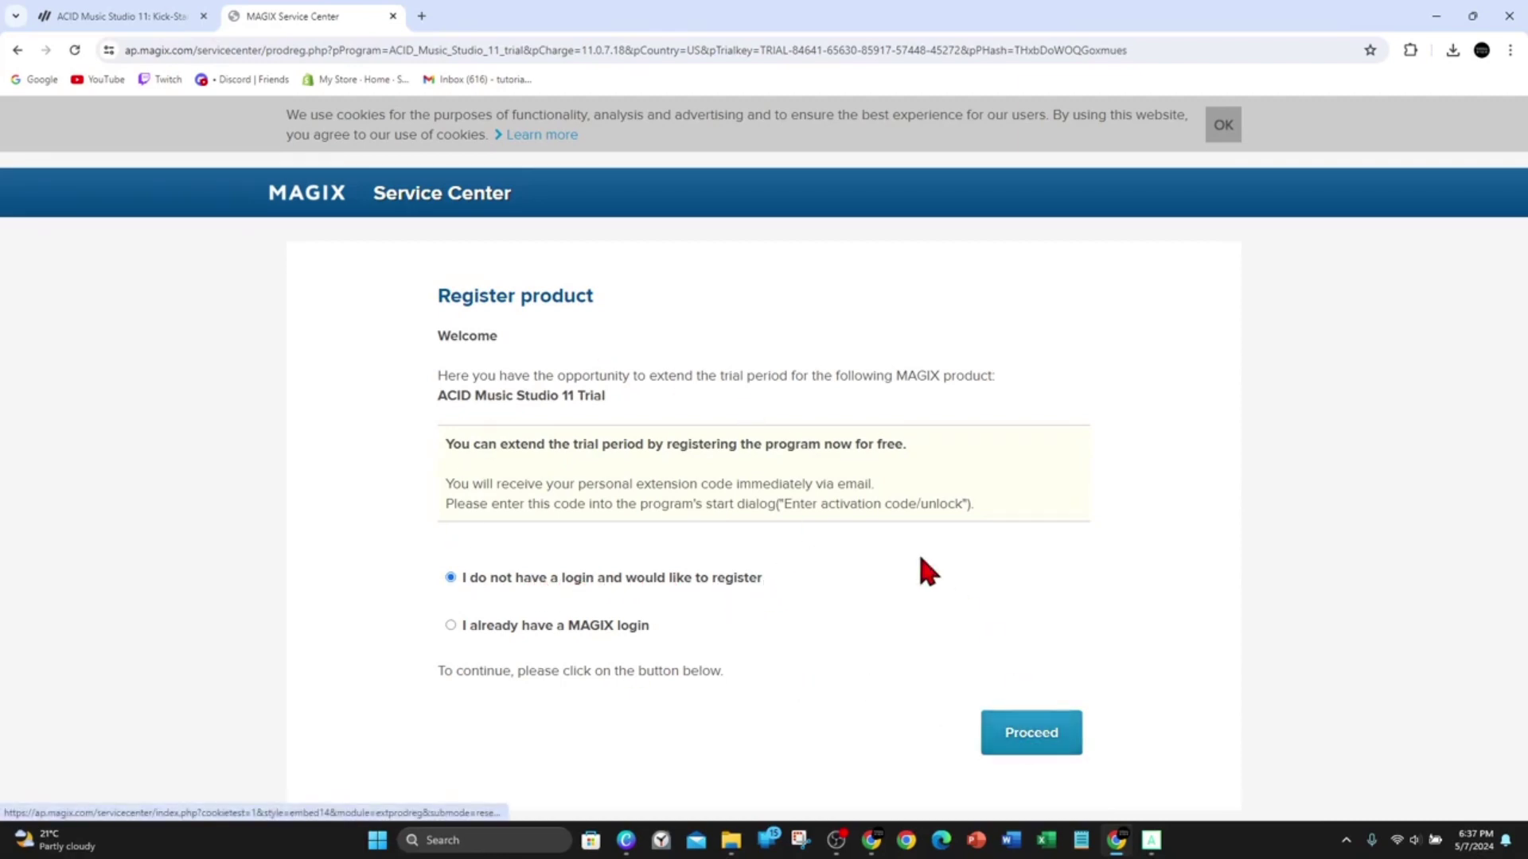
scroll(854, 503, "down", 1)
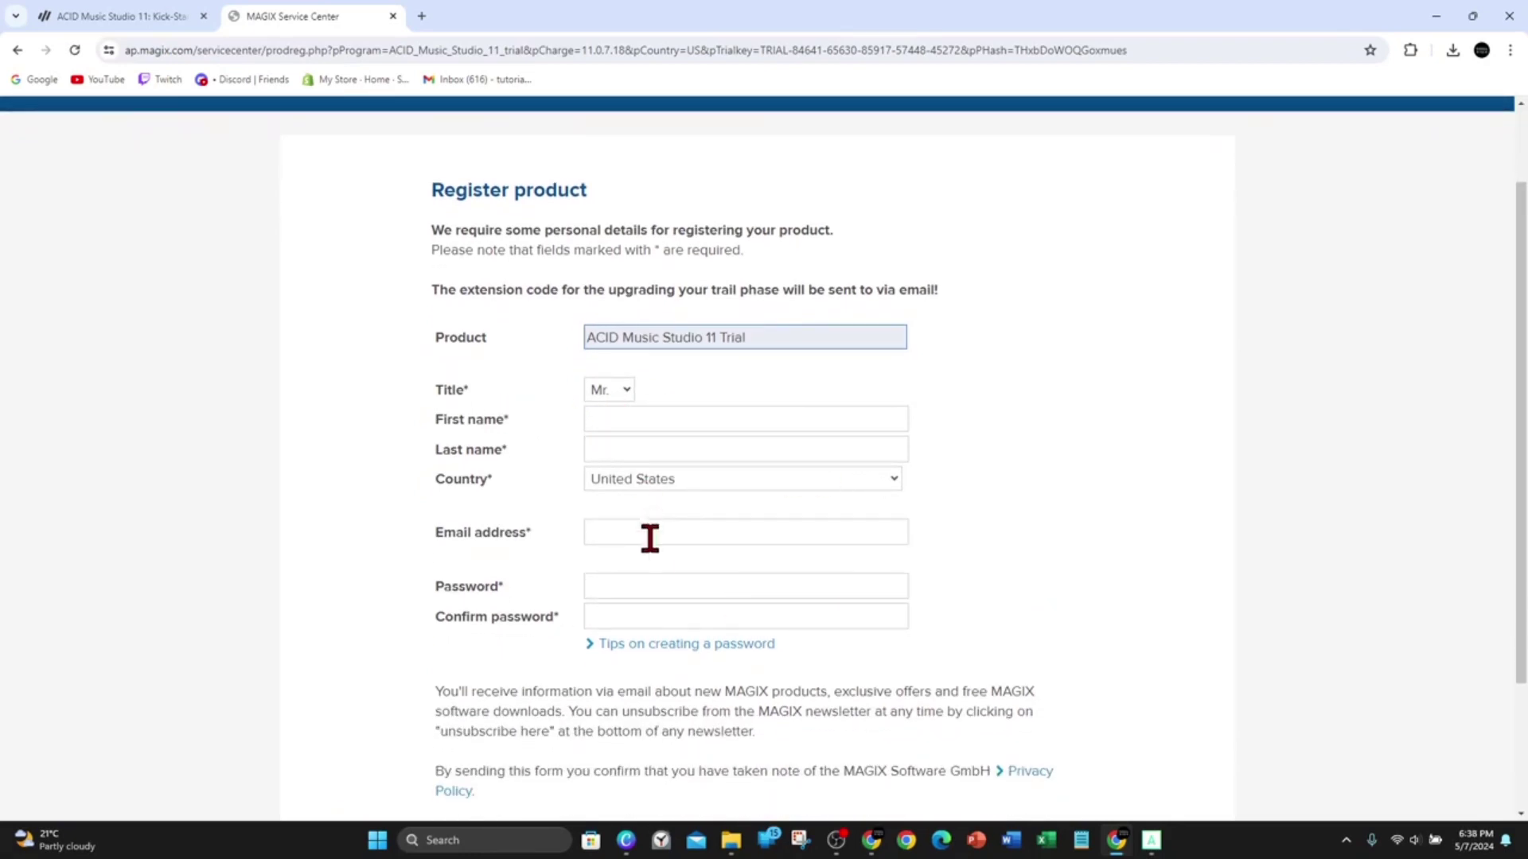
scroll(634, 617, "down", 2)
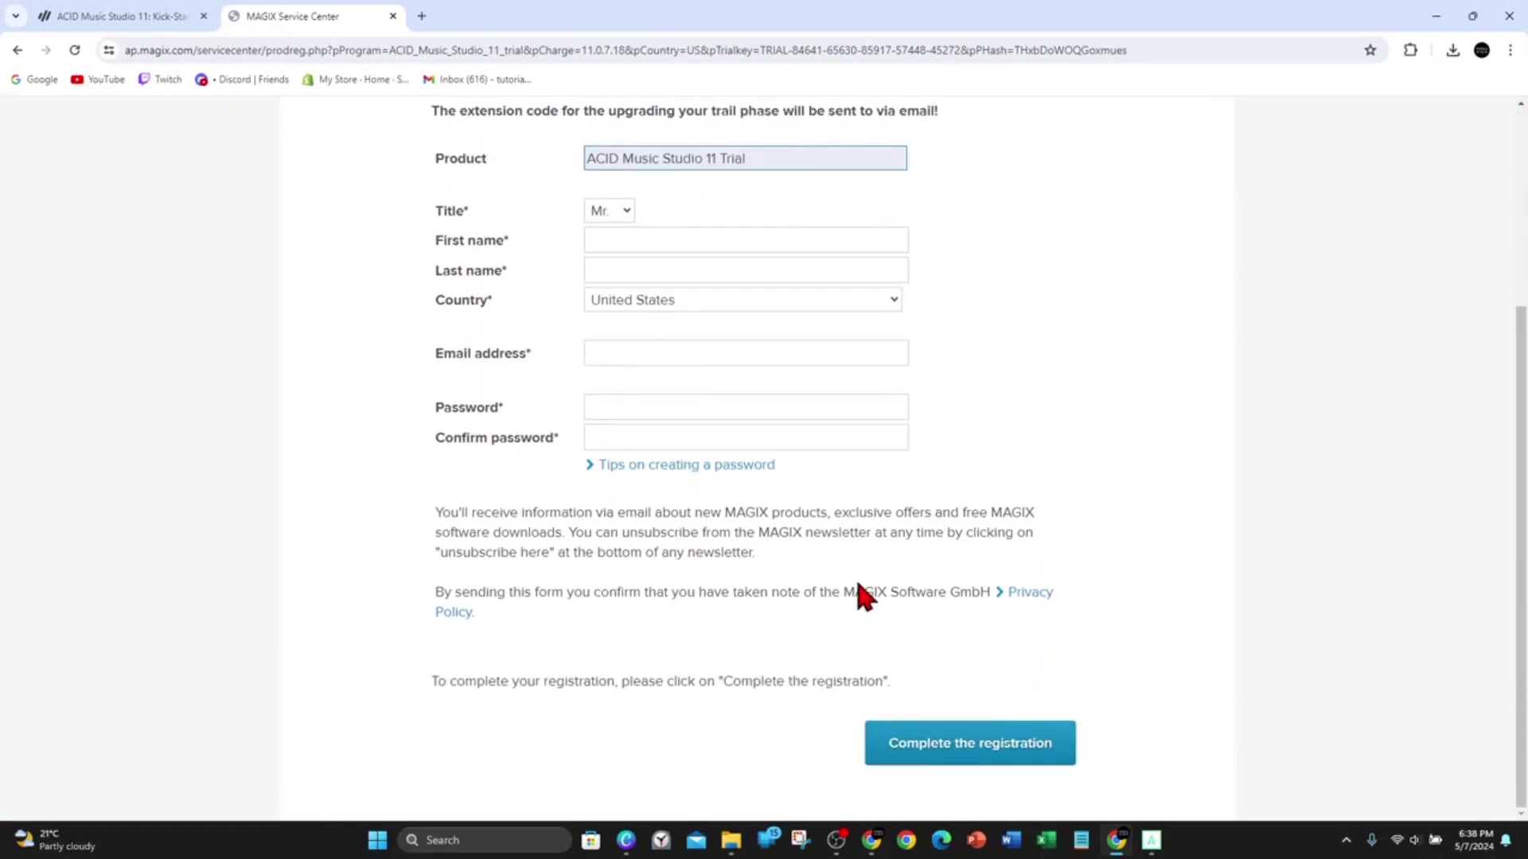
scroll(836, 503, "up", 1)
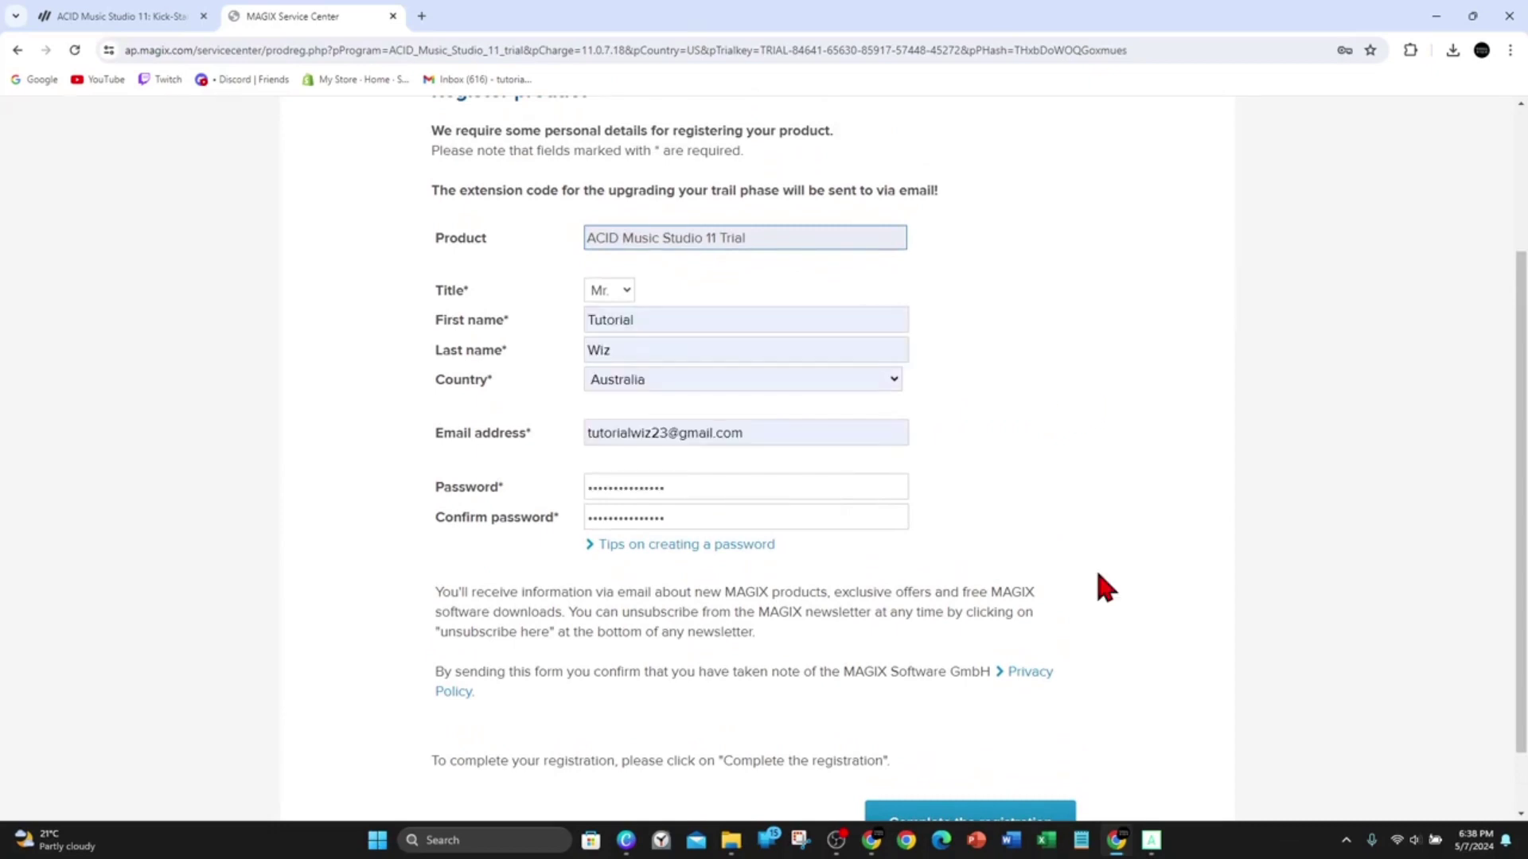
scroll(1106, 589, "down", 1)
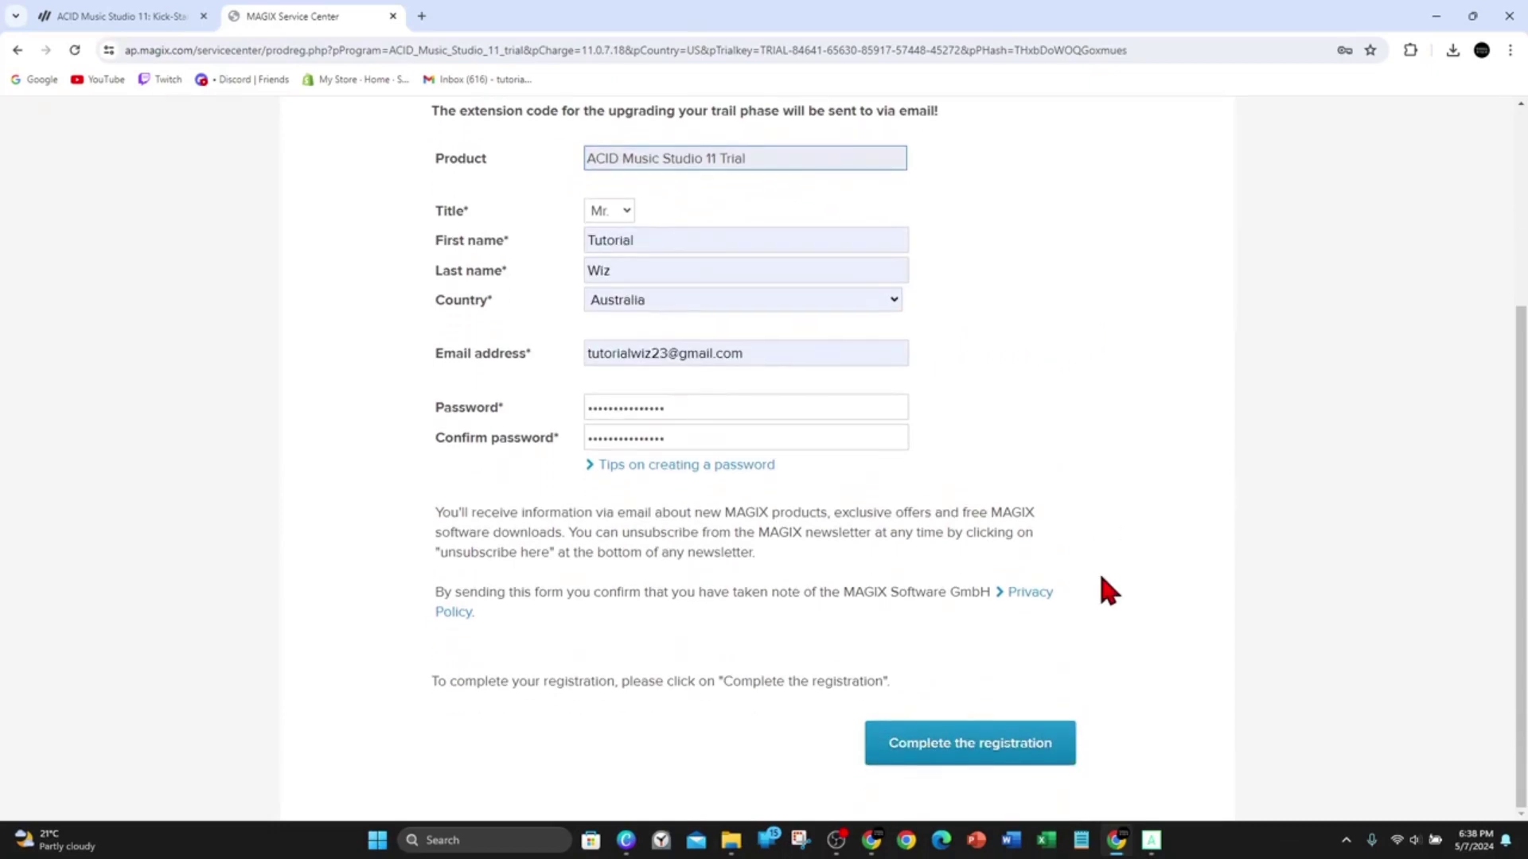
left_click(977, 754)
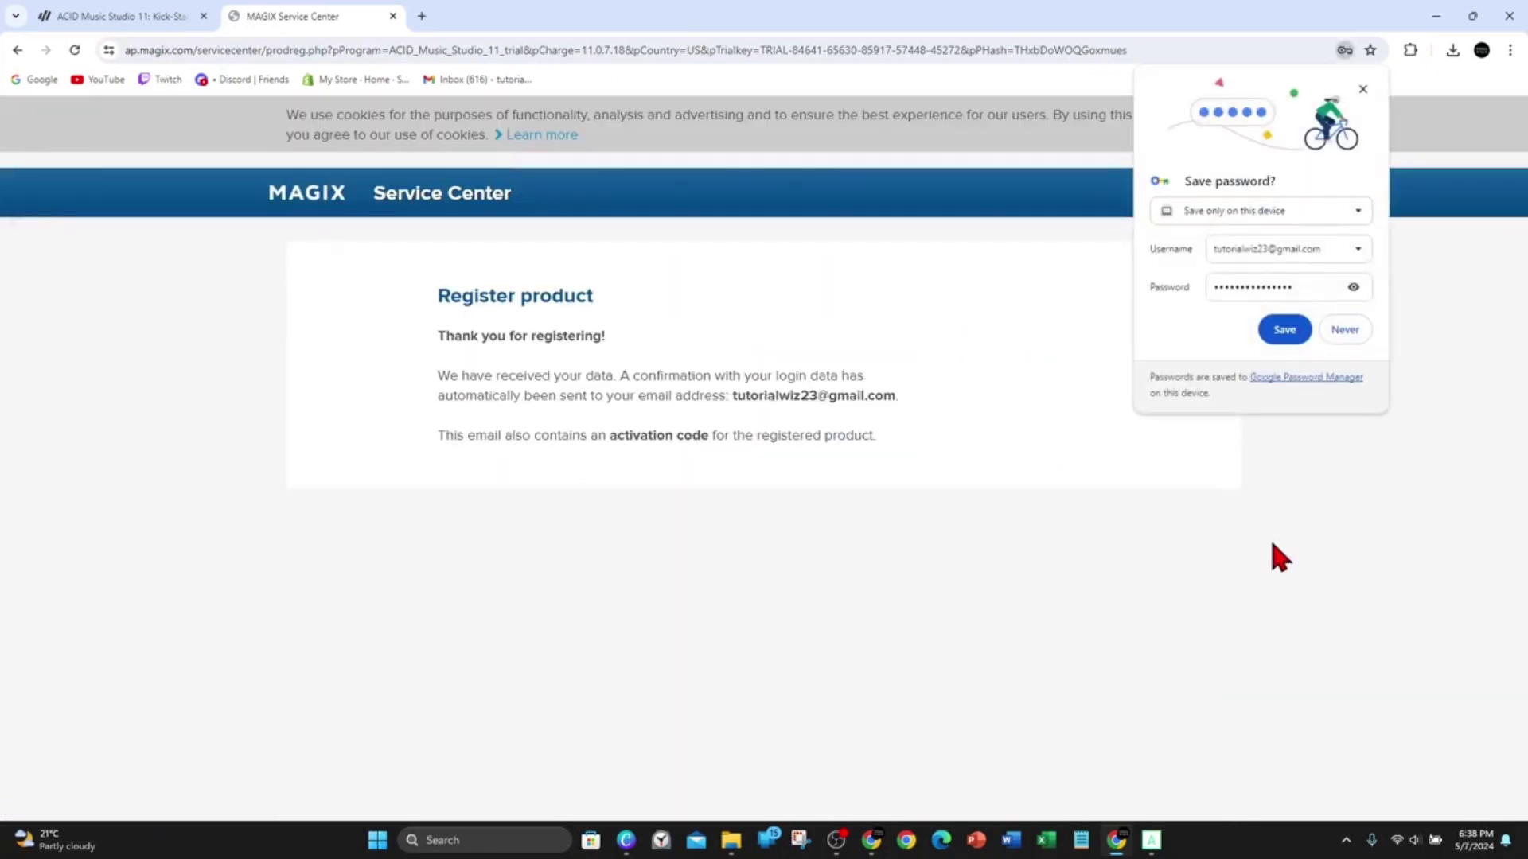
left_click(1283, 331)
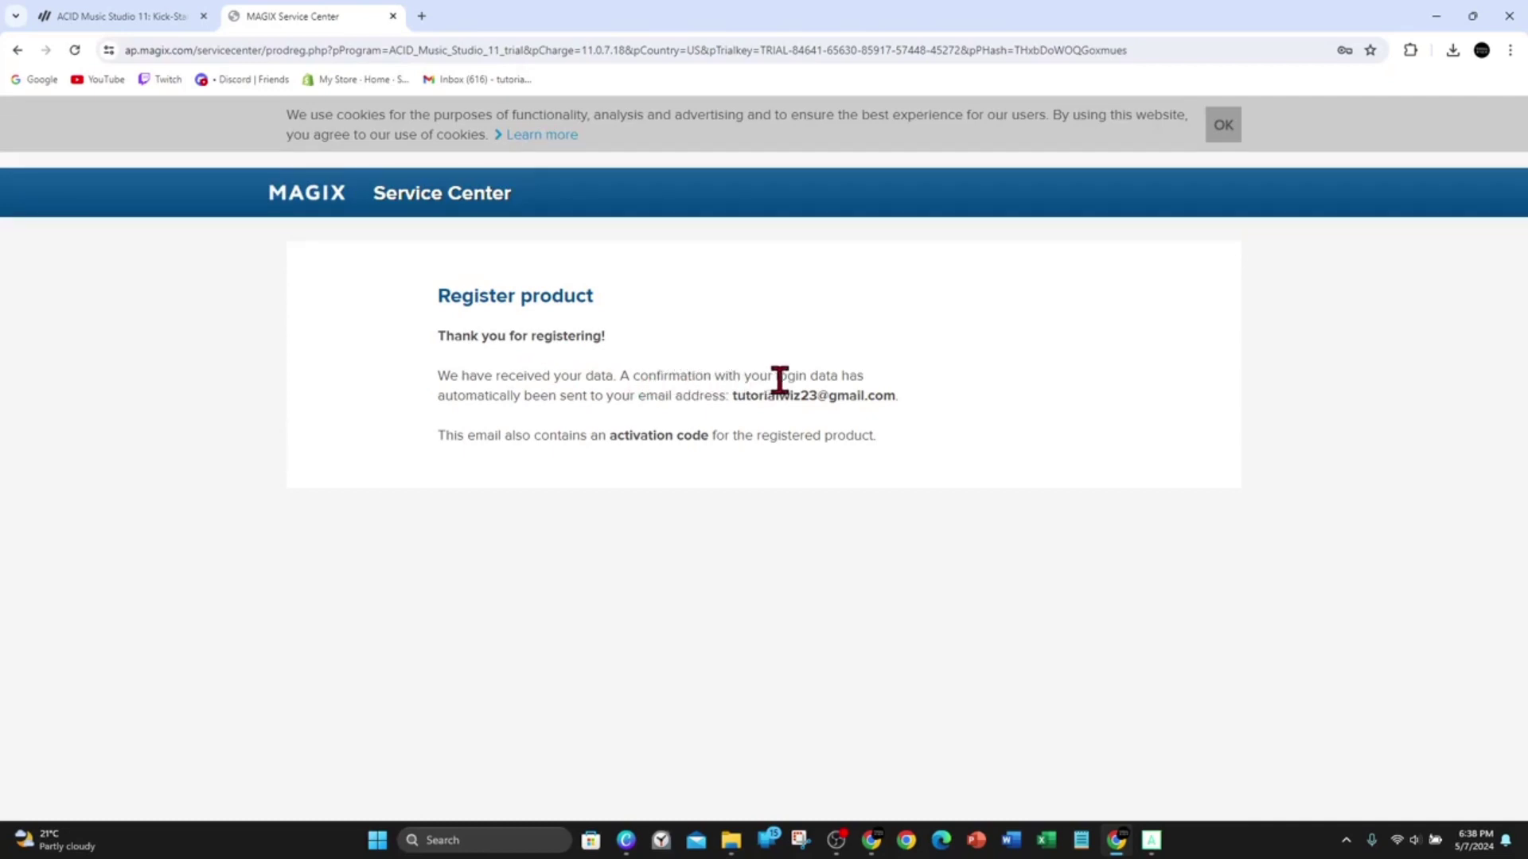
left_click_drag(686, 398, 883, 398)
Open the activation-code link from the MAGIX email and copy the displayed activation code
left_click(883, 399)
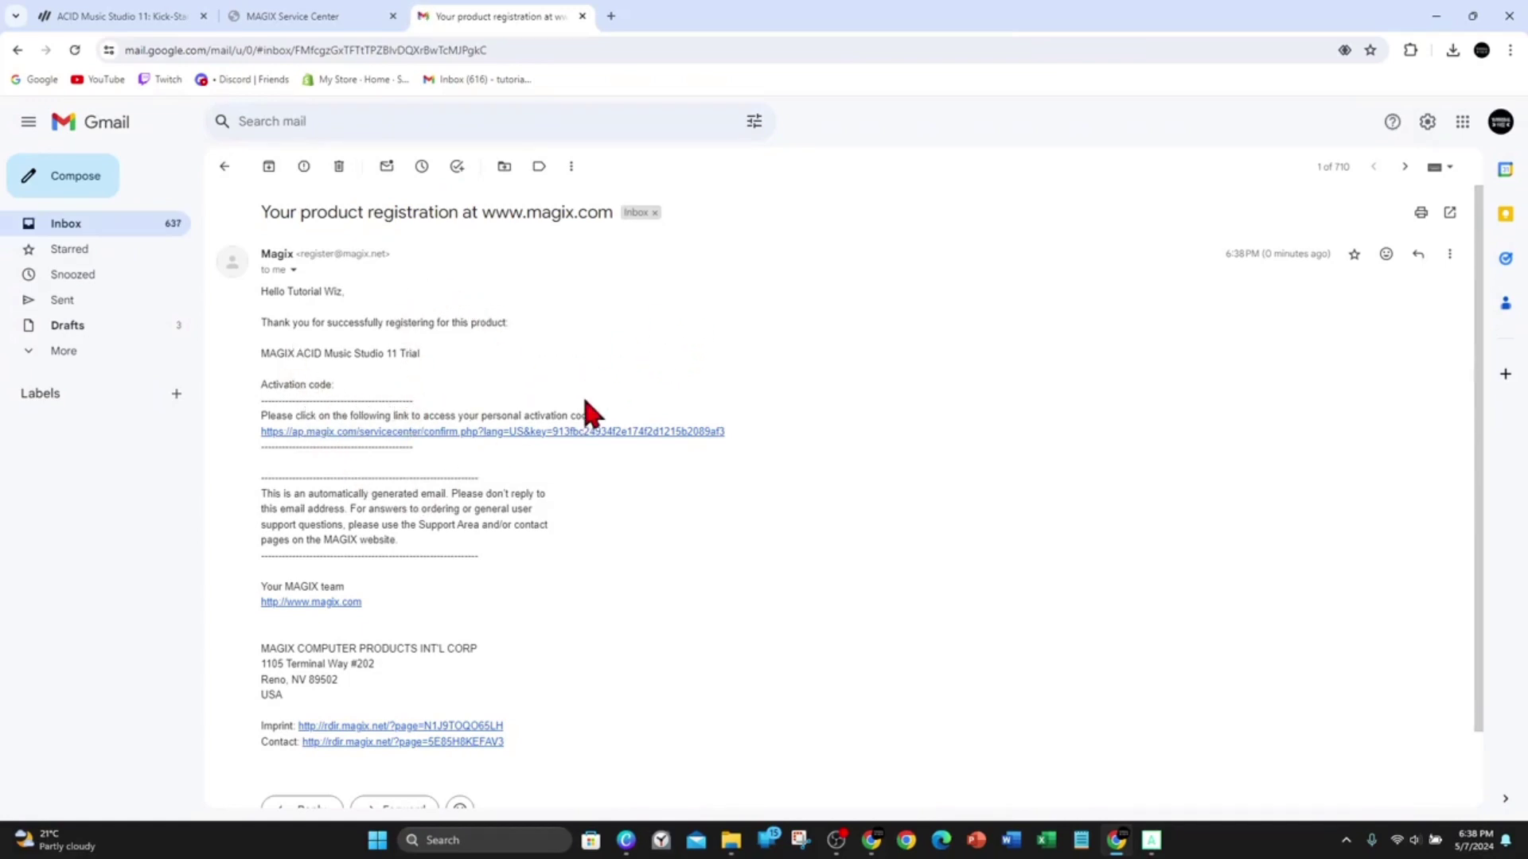
left_click(552, 431)
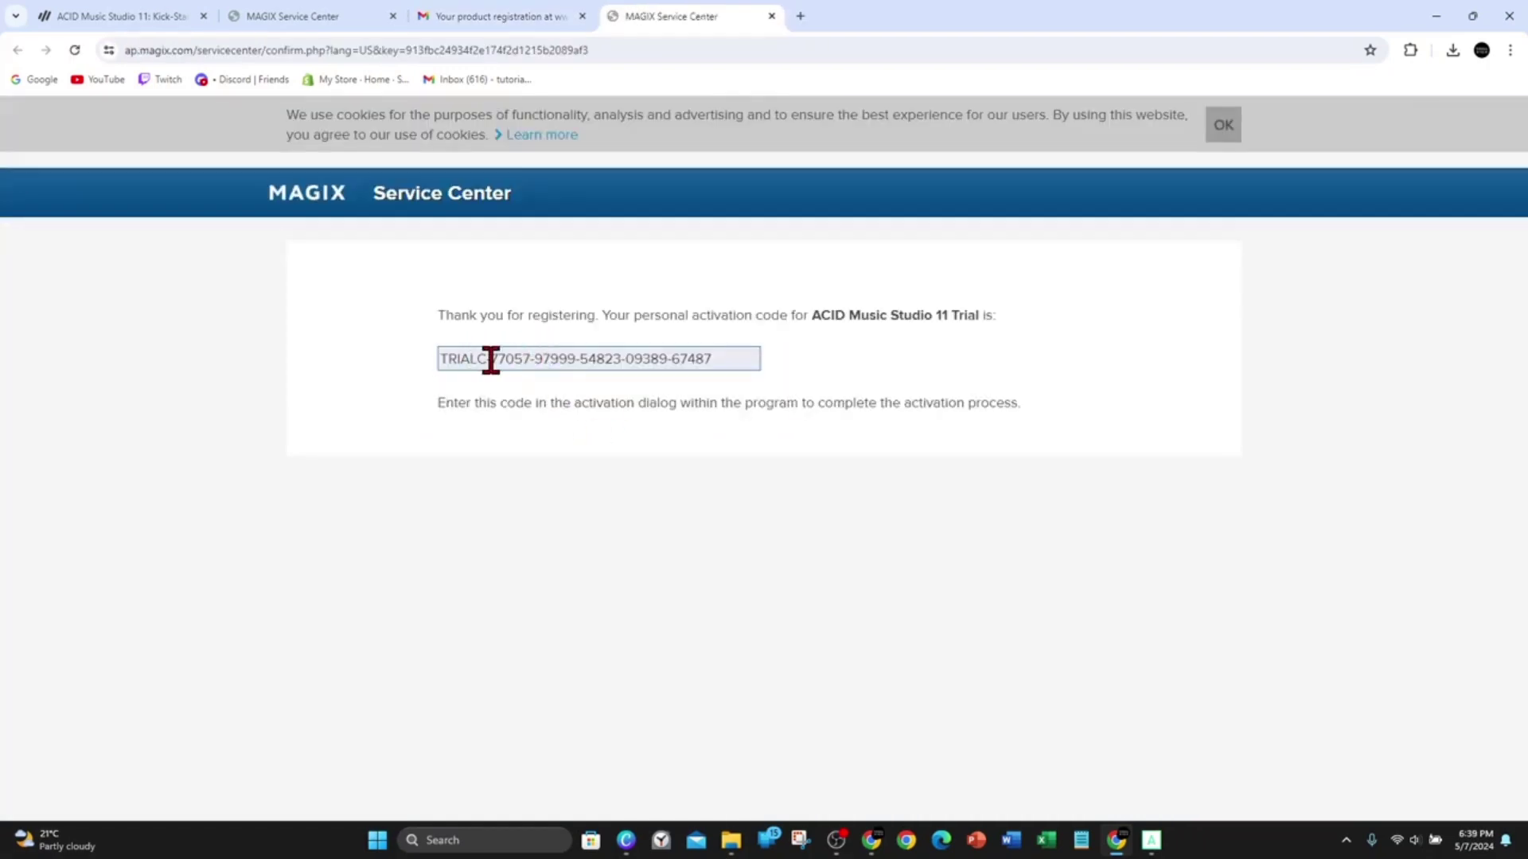
triple_click(491, 359)
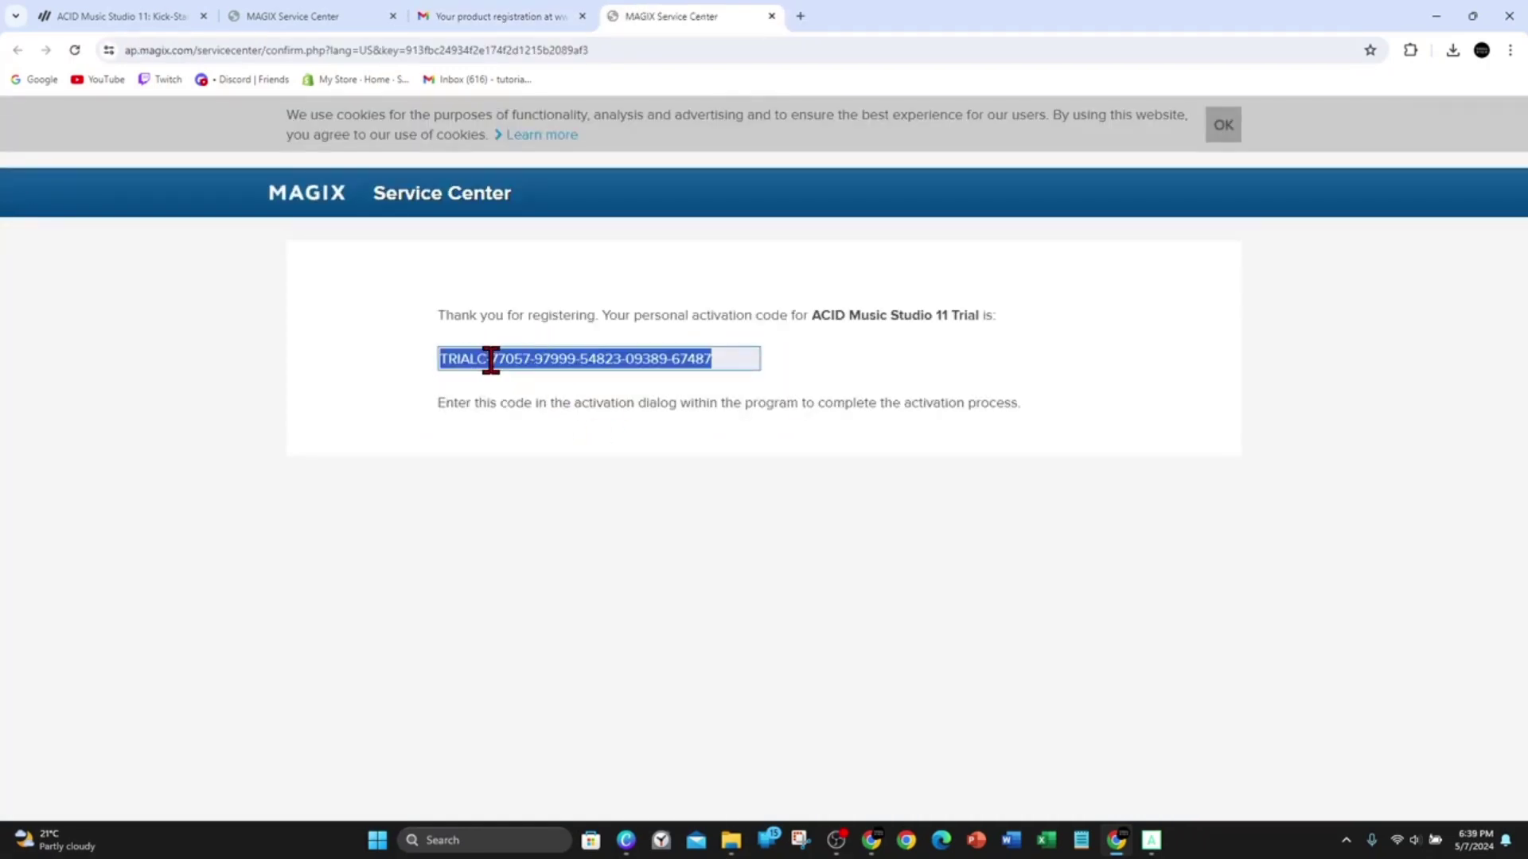
right_click(491, 359)
left_click(539, 369)
Paste the code into the Registration code field, register, confirm the 30-day trial, and start the program
left_click(1151, 841)
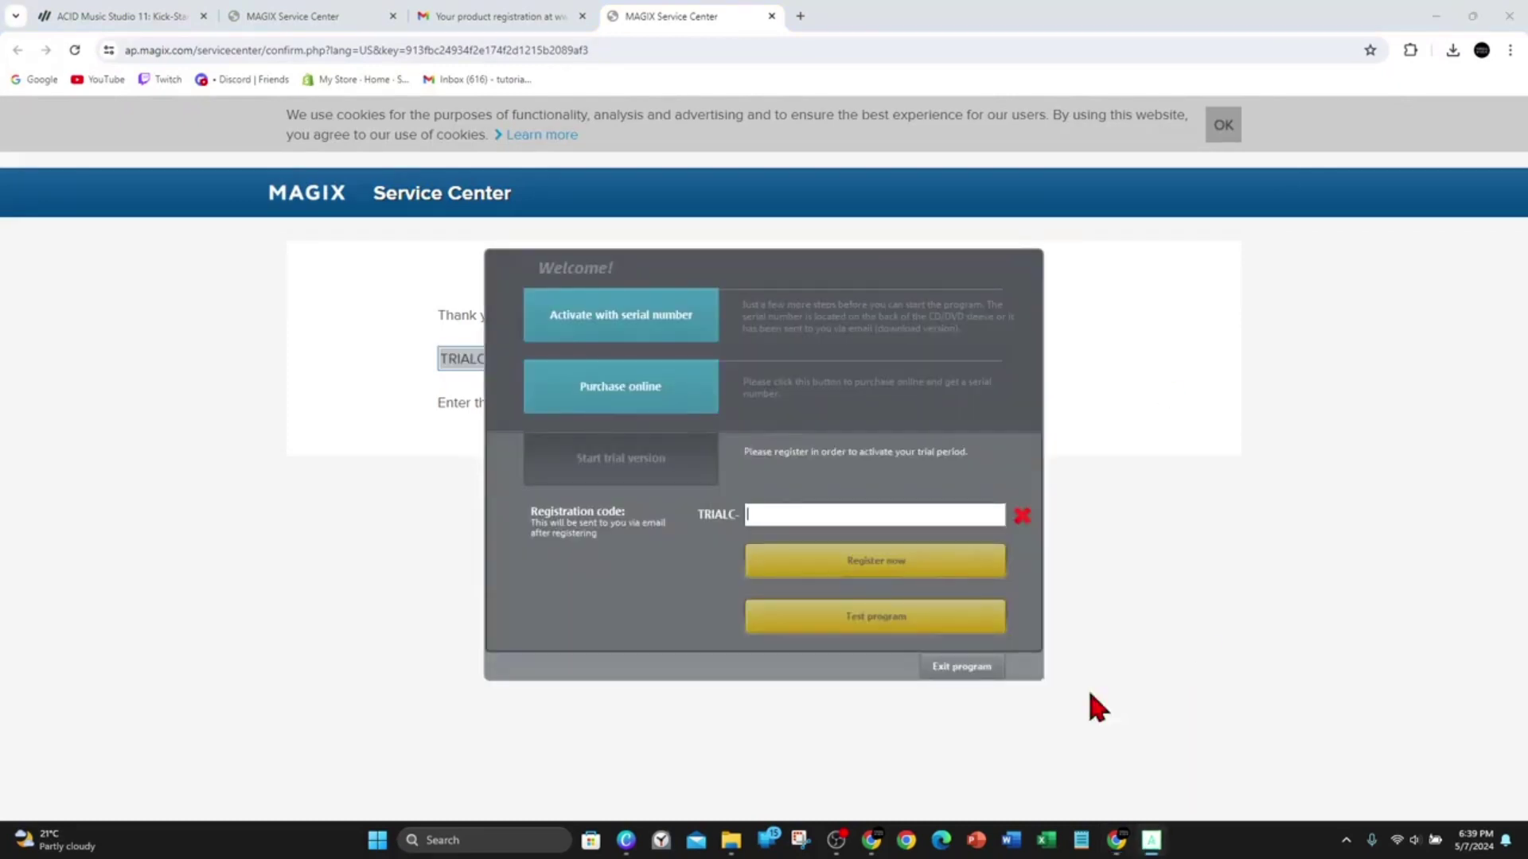
left_click(841, 518)
key("ctrl+v")
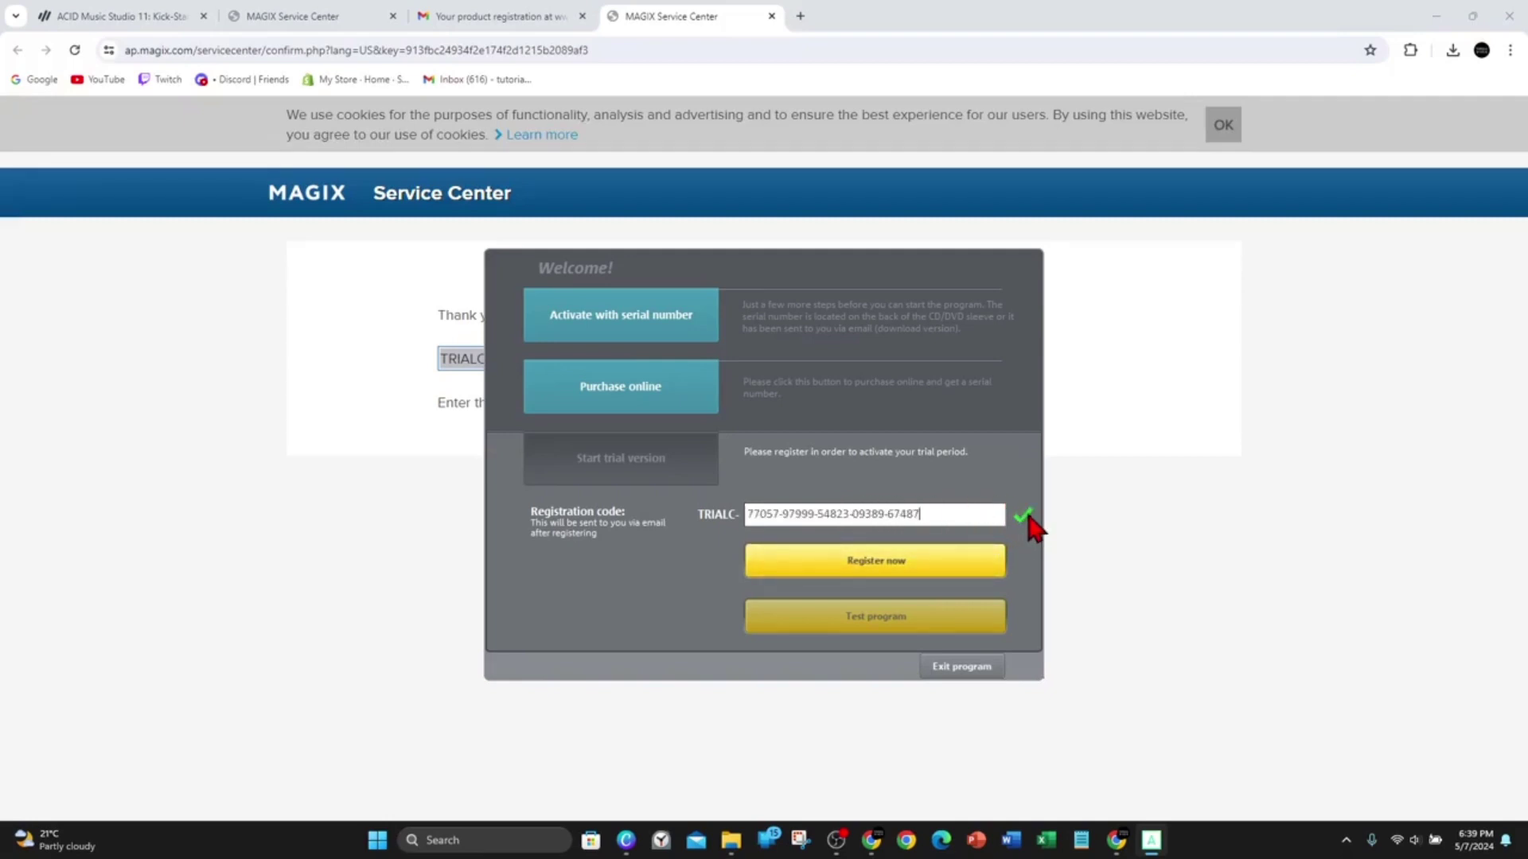
left_click(901, 567)
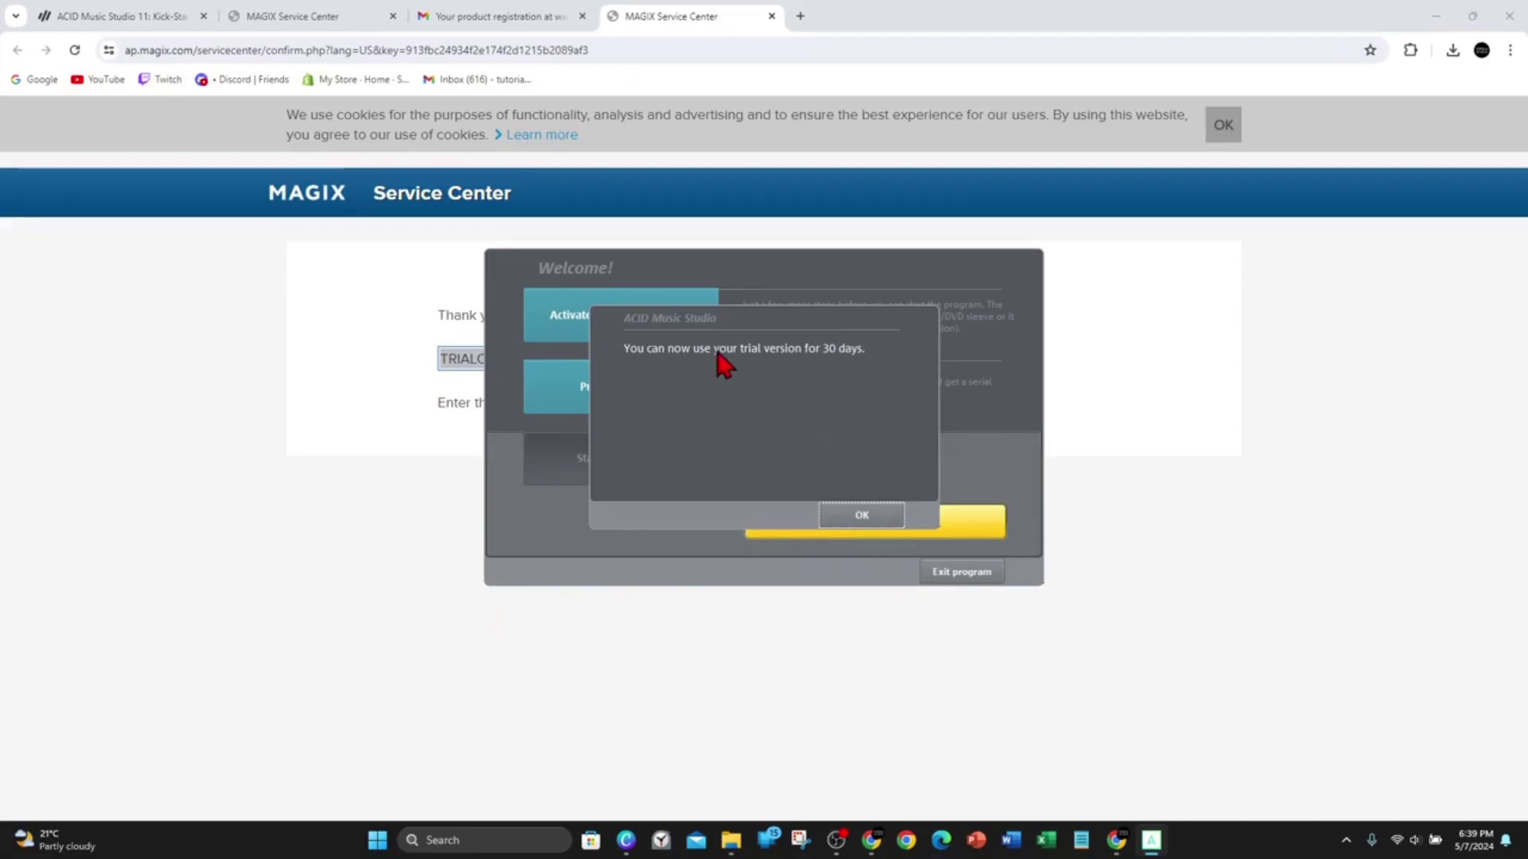
left_click(862, 525)
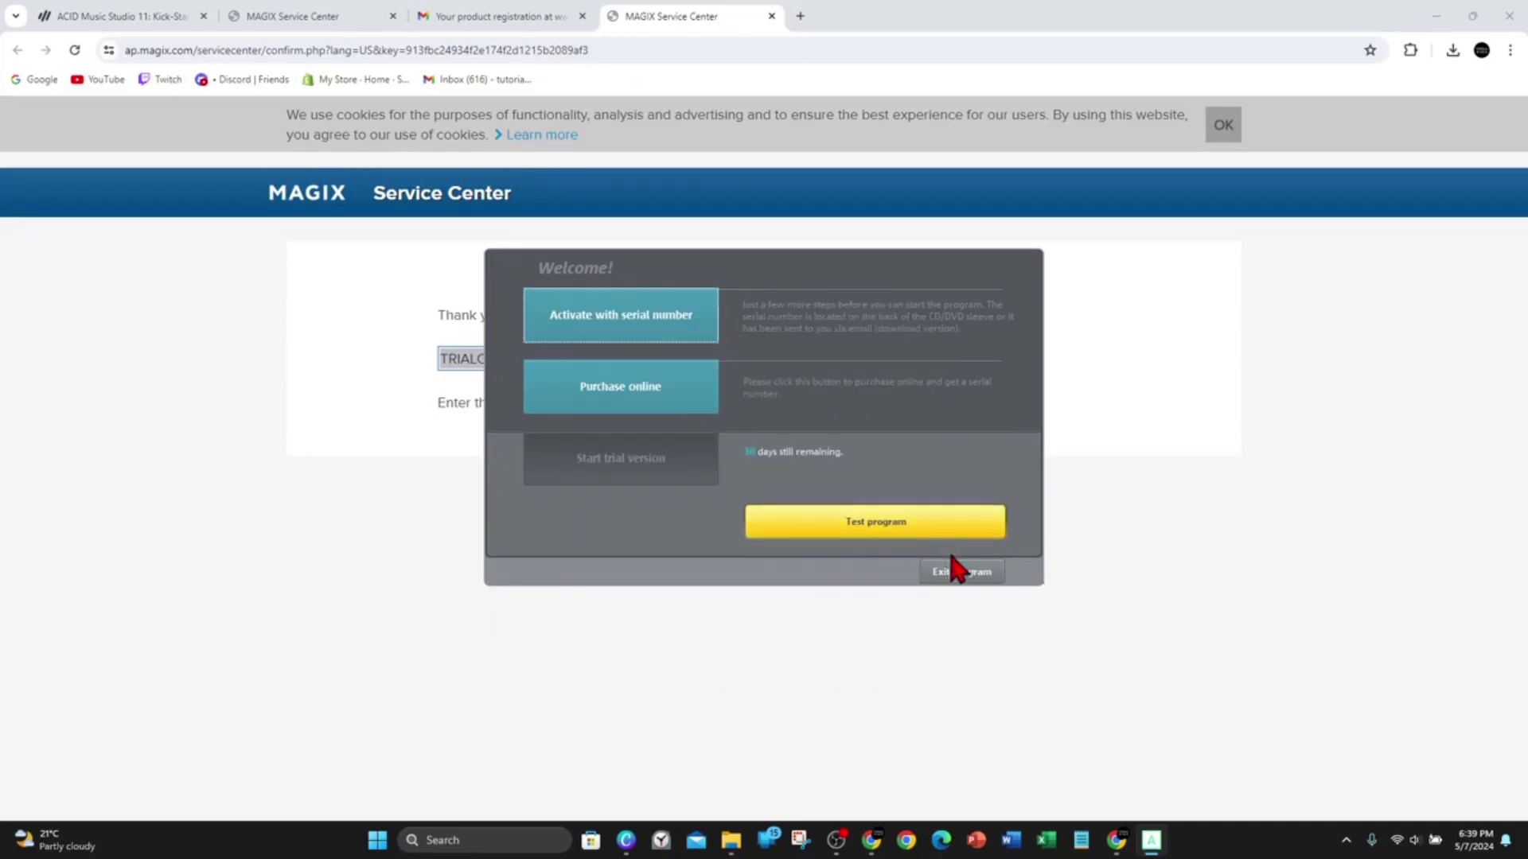
left_click(864, 521)
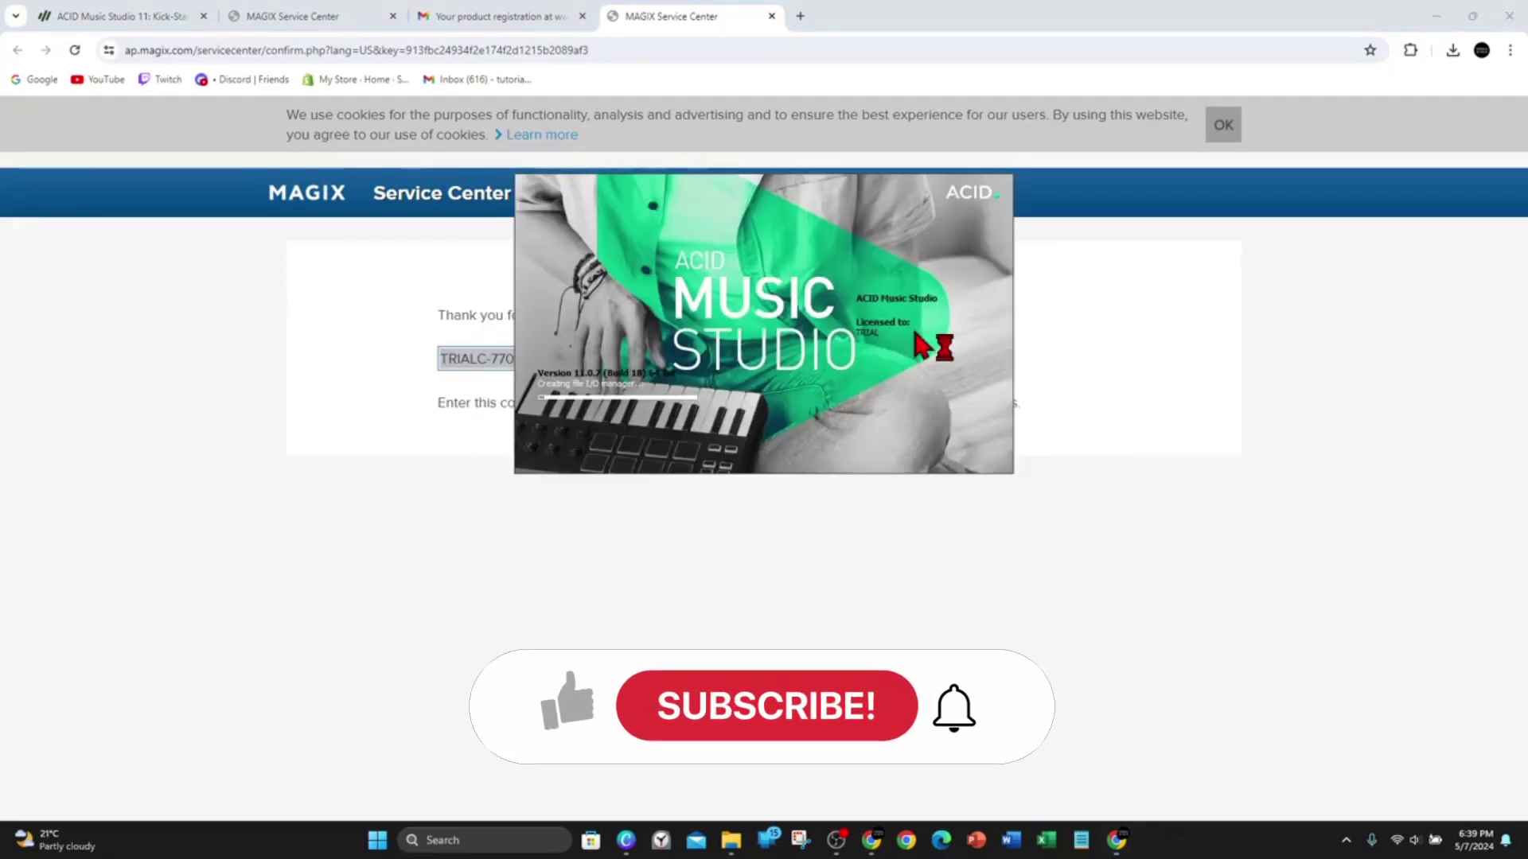
Minimize Chrome so the ACID Music Studio 11 splash screen can finish loading
left_click(1436, 16)
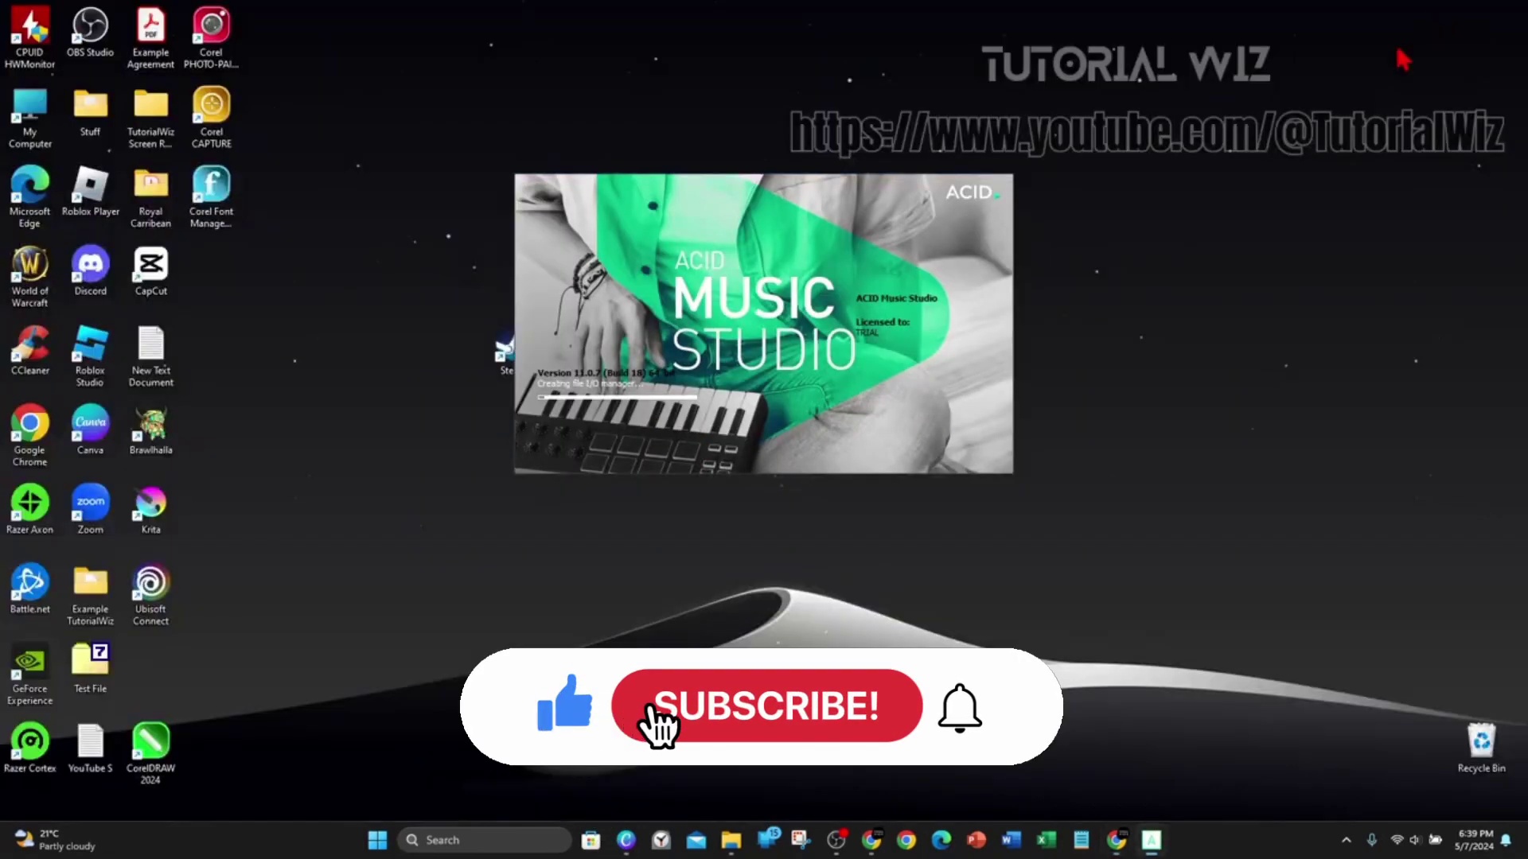